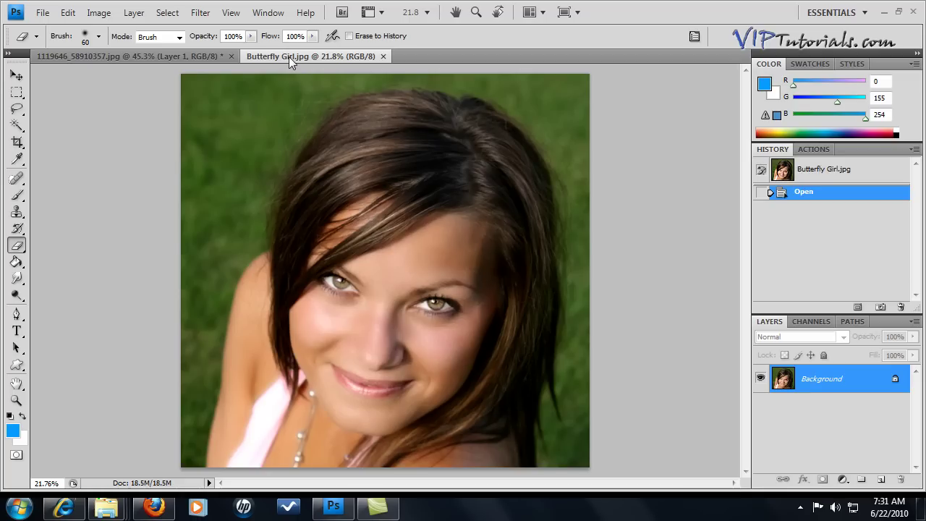
# Select and copy the whole butterfly layer in the 1119646_58910357.jpg document
pyautogui.click(206, 55)
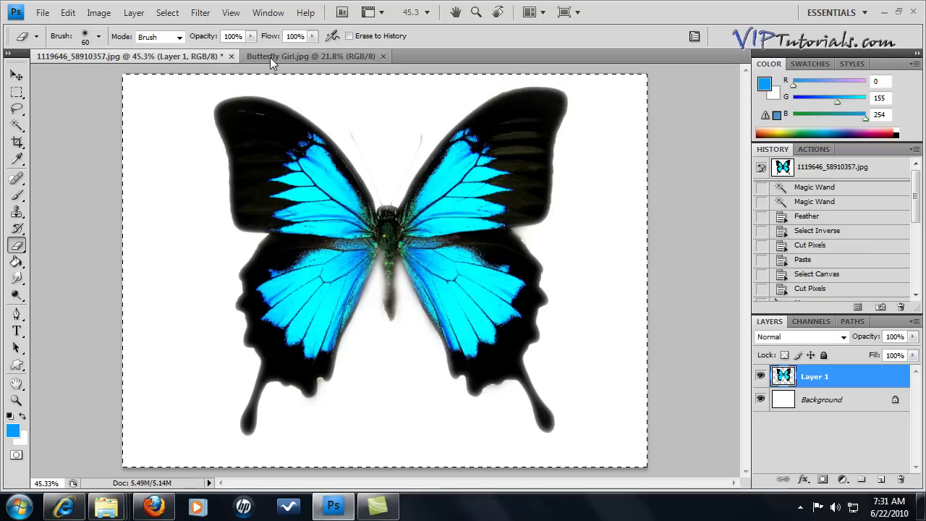
pyautogui.hotkey('ctrl', 'd')
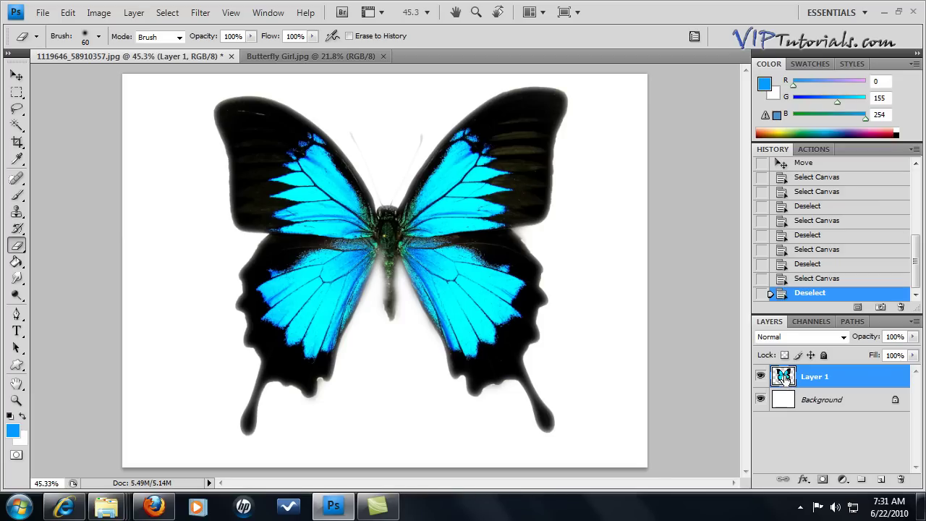
pyautogui.click(168, 14)
pyautogui.click(179, 31)
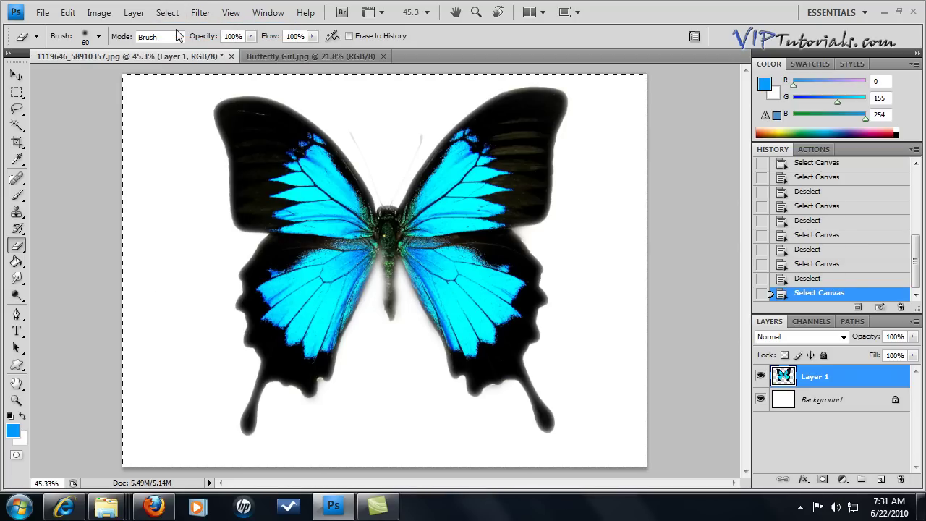
pyautogui.click(71, 14)
pyautogui.click(101, 93)
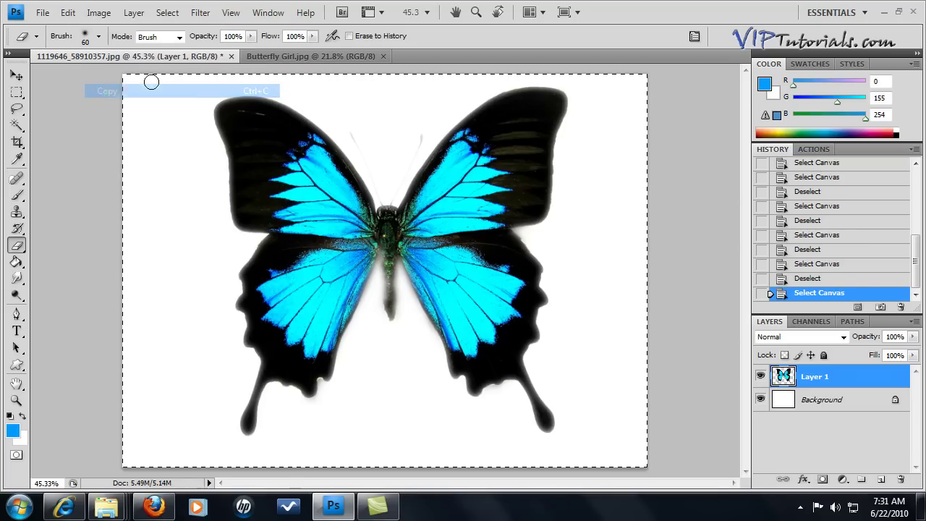
# Paste the butterfly into Butterfly Girl.jpg and move it onto the hair above the forehead
pyautogui.click(318, 57)
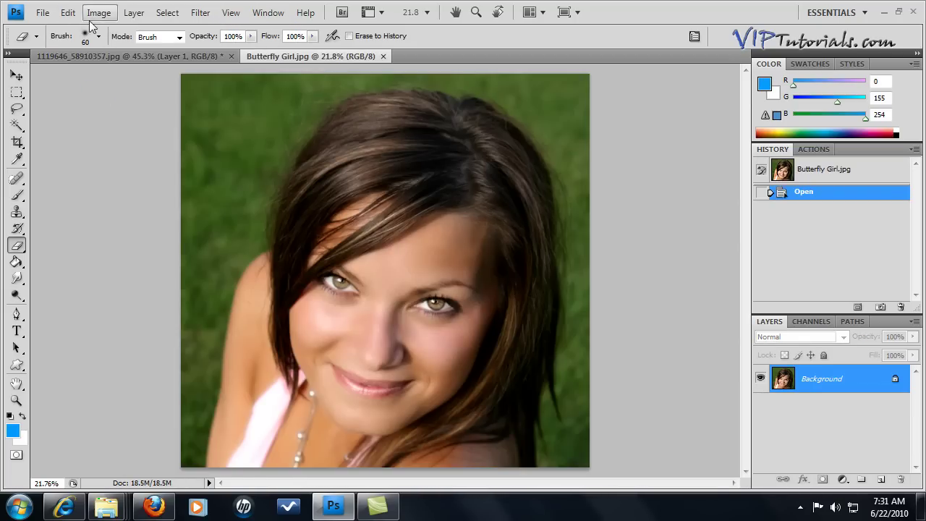
pyautogui.click(68, 12)
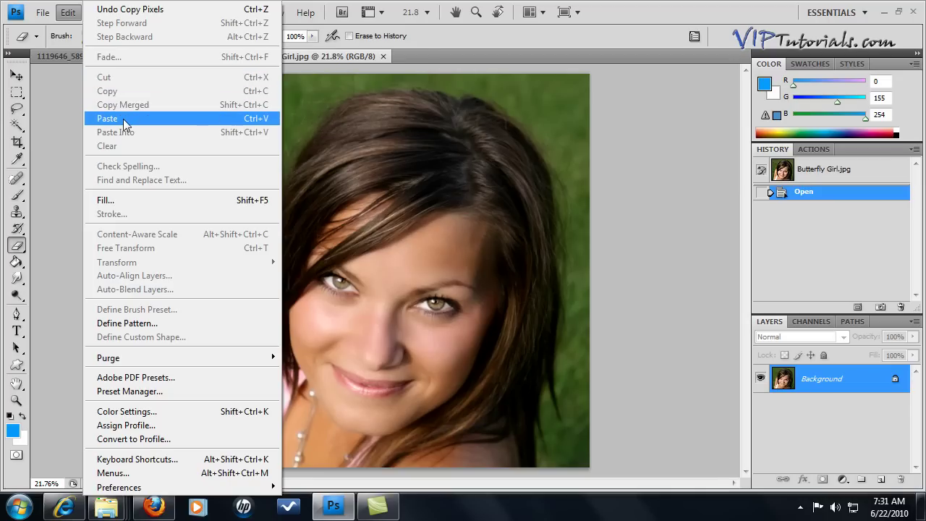
pyautogui.click(123, 120)
pyautogui.moveTo(429, 239); pyautogui.dragTo(395, 178)
# Free-transform the butterfly on the hair, rotating it about 52.2° and scaling it to about 57.3%
pyautogui.hotkey('ctrl', 't')
pyautogui.moveTo(451, 289); pyautogui.dragTo(346, 306)
pyautogui.moveTo(379, 237); pyautogui.dragTo(362, 224)
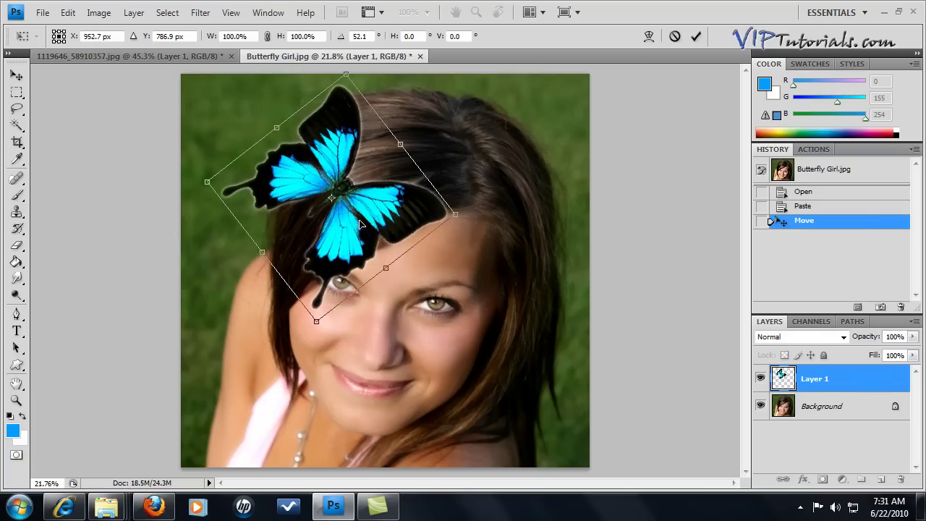
pyautogui.moveTo(474, 233); pyautogui.dragTo(472, 239)
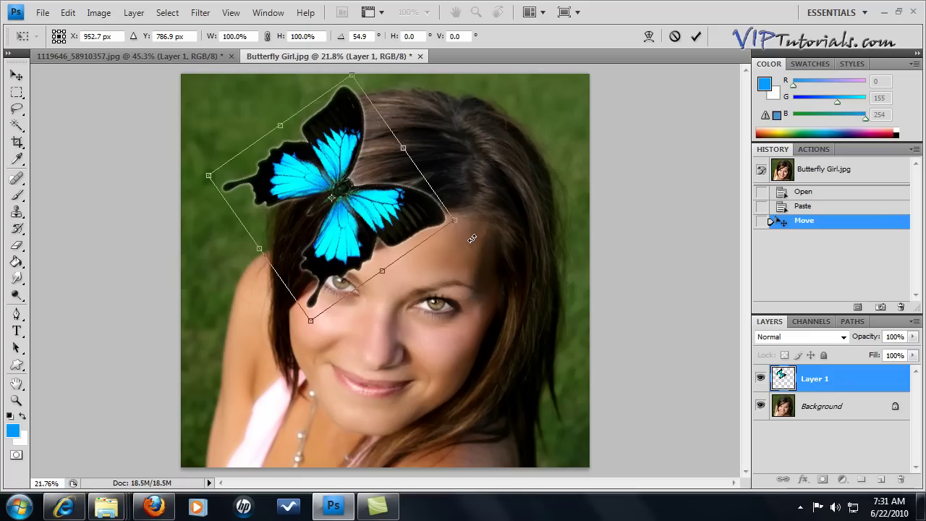
pyautogui.moveTo(451, 248); pyautogui.dragTo(411, 197)
pyautogui.press('Return')
pyautogui.press('e')
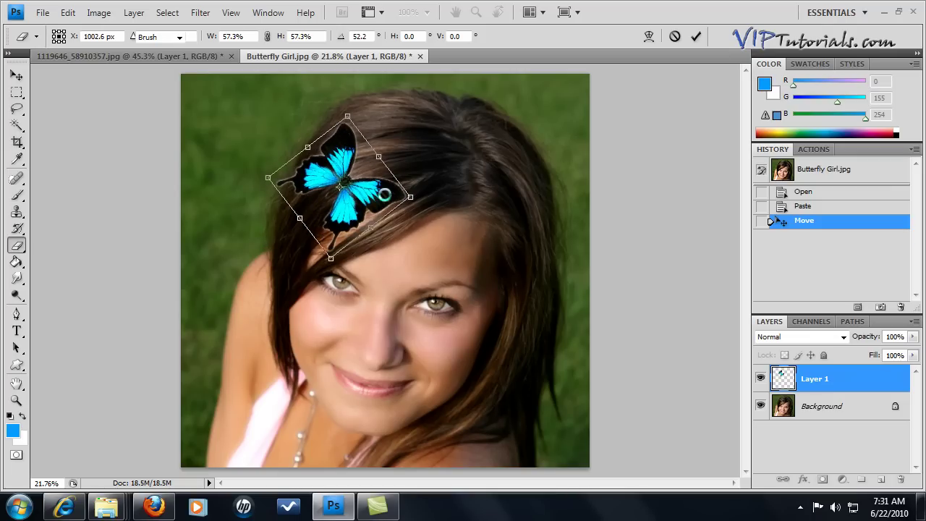
# Nudge the butterfly toward the edge of the hair and distort its upper-left corner inward for perspective
pyautogui.moveTo(349, 194); pyautogui.dragTo(335, 190)
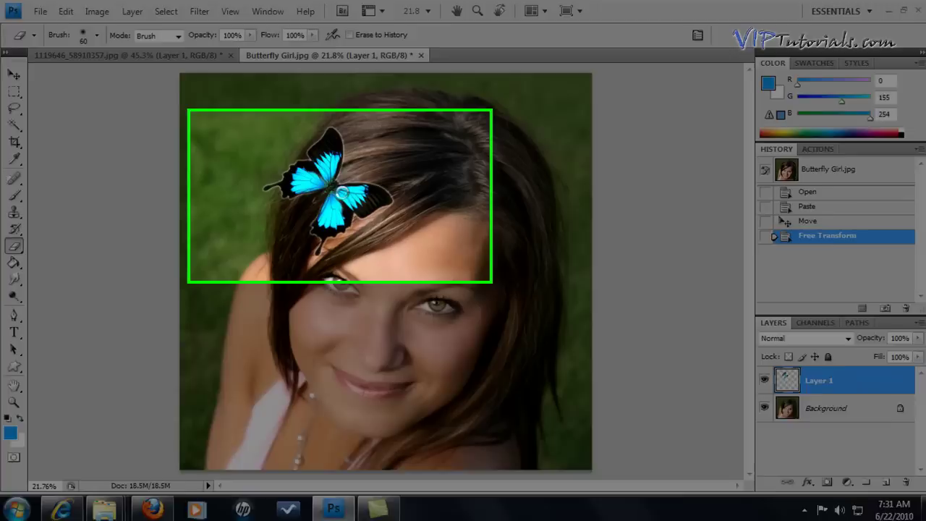
pyautogui.hotkey('ctrl', 't')
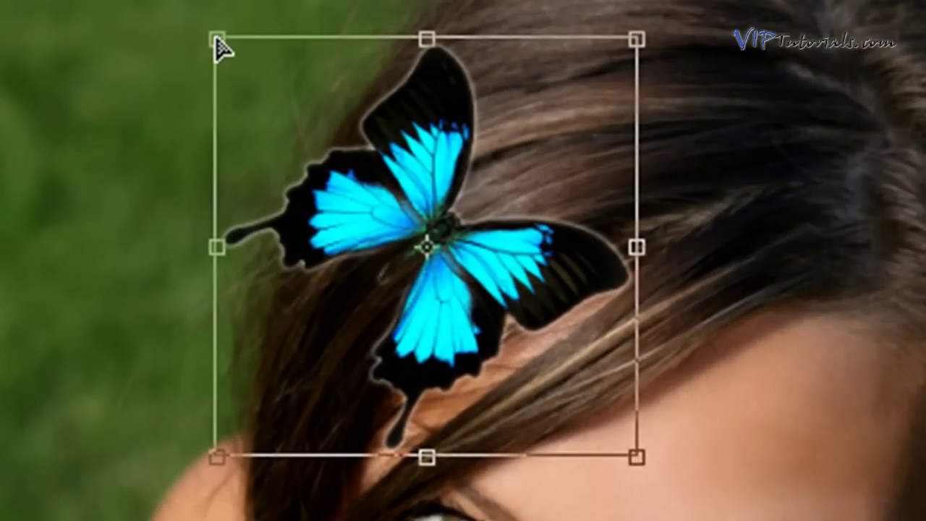
pyautogui.moveTo(219, 41); pyautogui.dragTo(281, 110)
pyautogui.click(279, 107)
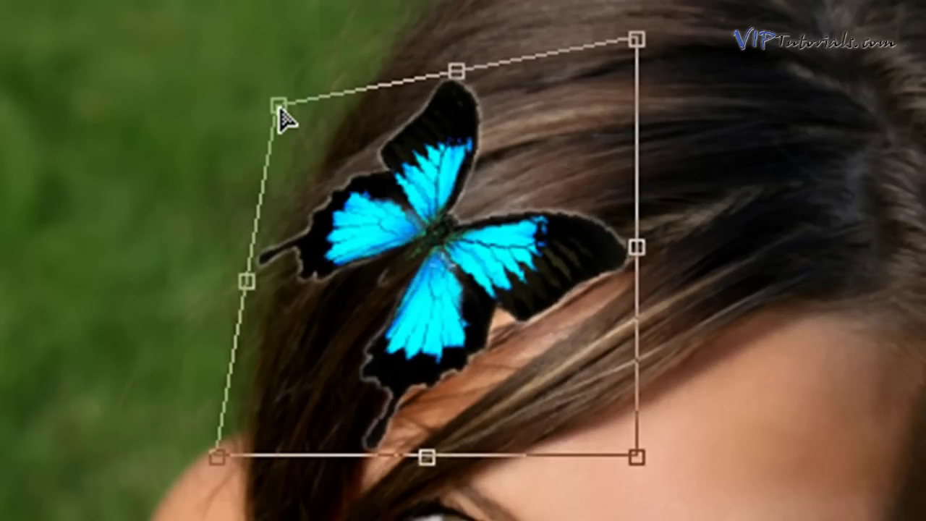
pyautogui.moveTo(279, 109)
pyautogui.mouseDown()
pyautogui.moveTo(306, 130)
pyautogui.moveTo(288, 146)
pyautogui.mouseUp()
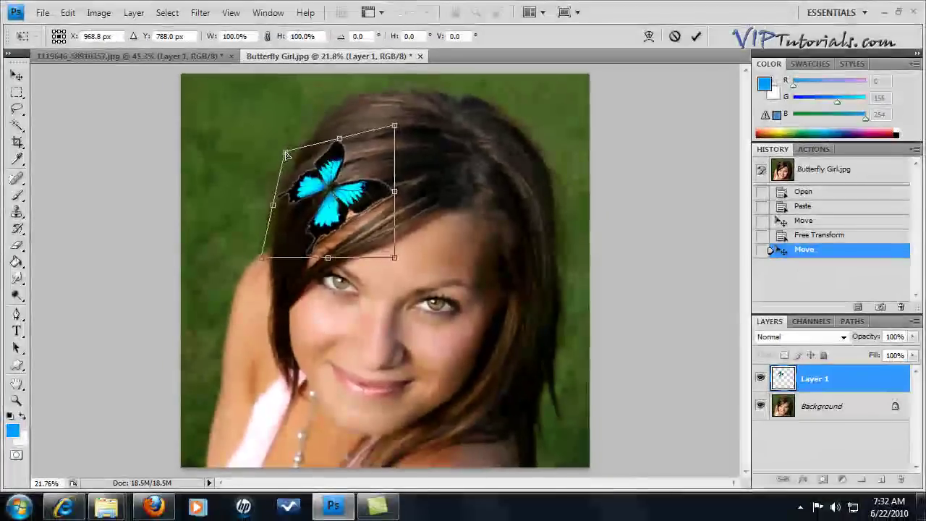
pyautogui.press('Return')
pyautogui.press('e')
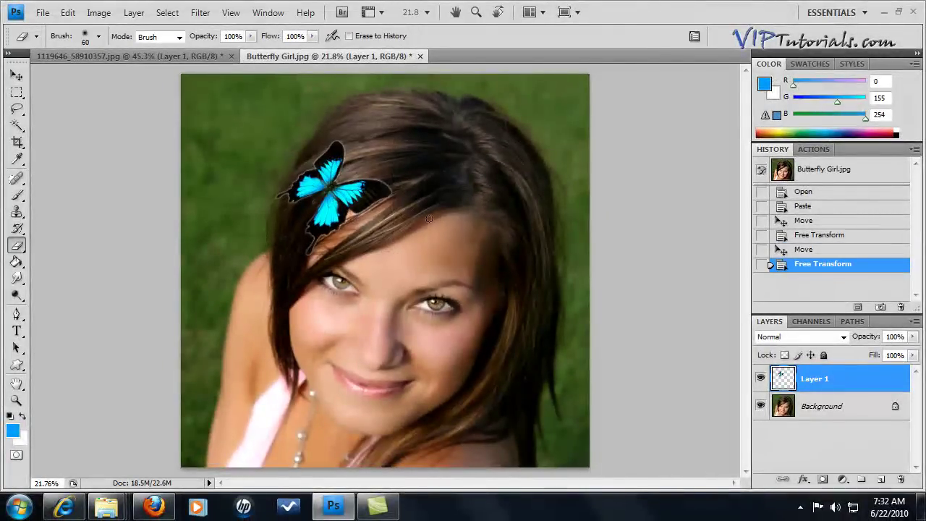
# Rename the pasted butterfly's layer as "butterfly"
pyautogui.doubleClick(810, 381)
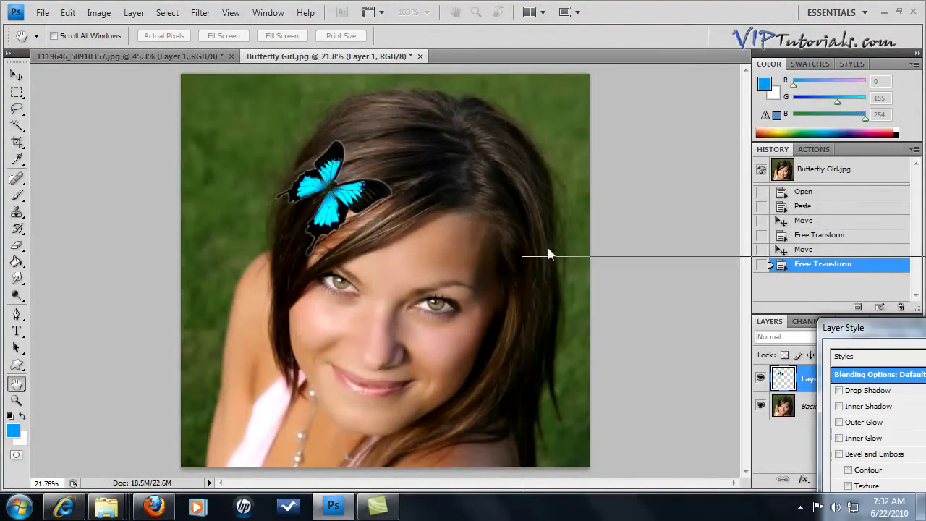
pyautogui.click(843, 279)
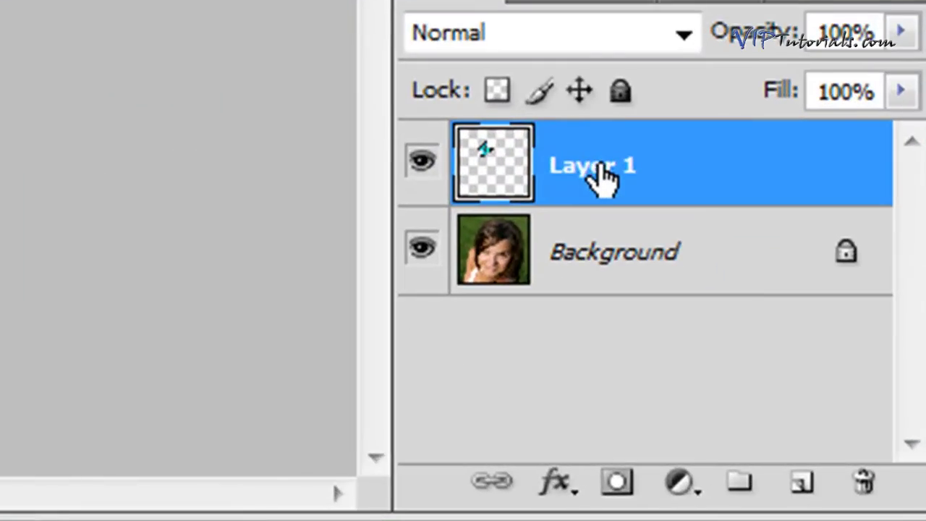
pyautogui.doubleClick(796, 357)
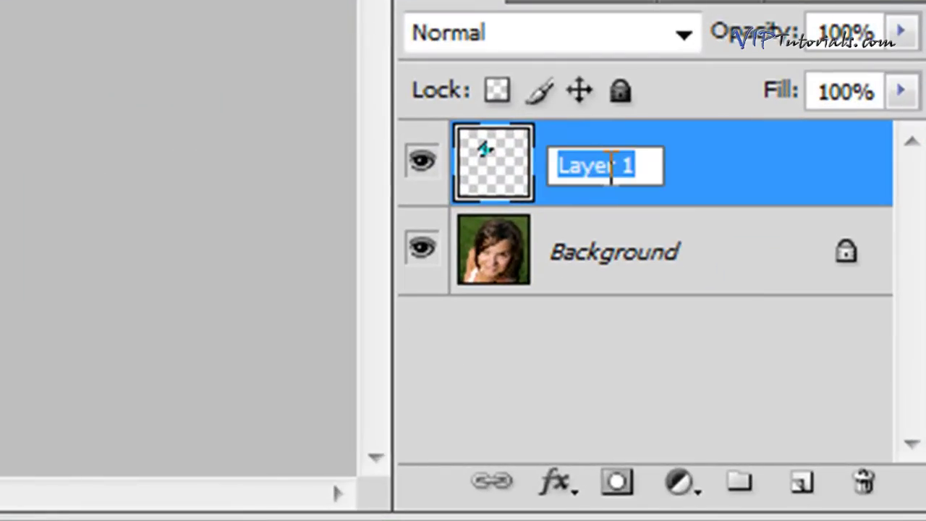
pyautogui.write('butterfly')
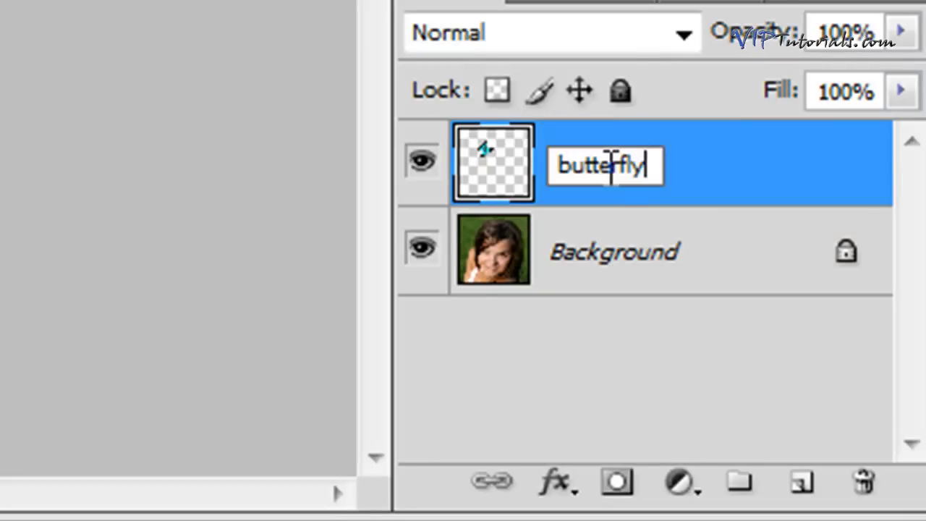
pyautogui.press('Return')
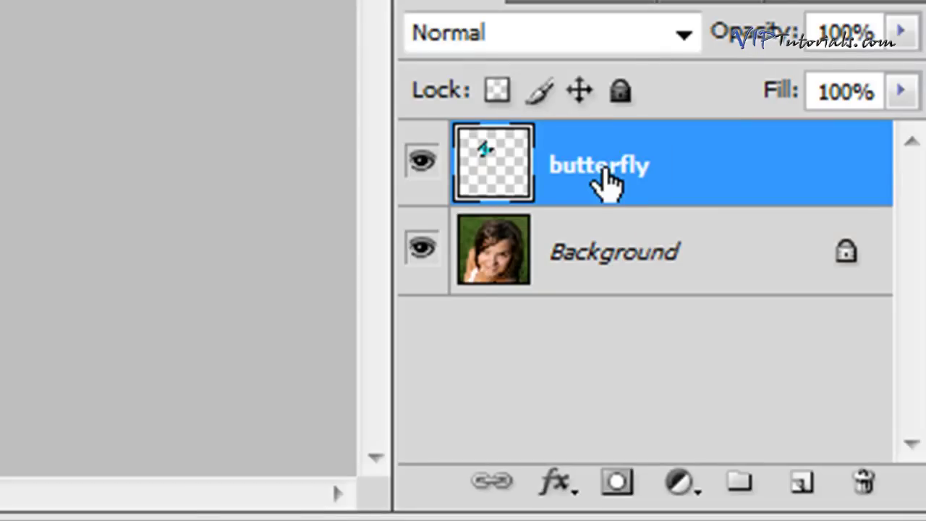
# Add a new layer above the butterfly layer and name it "eyes"
pyautogui.click(800, 481)
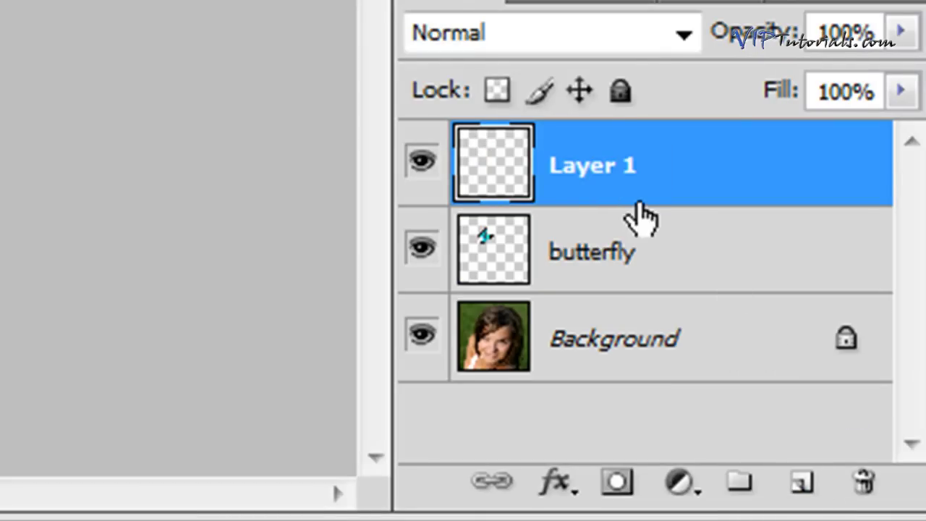
pyautogui.doubleClick(604, 185)
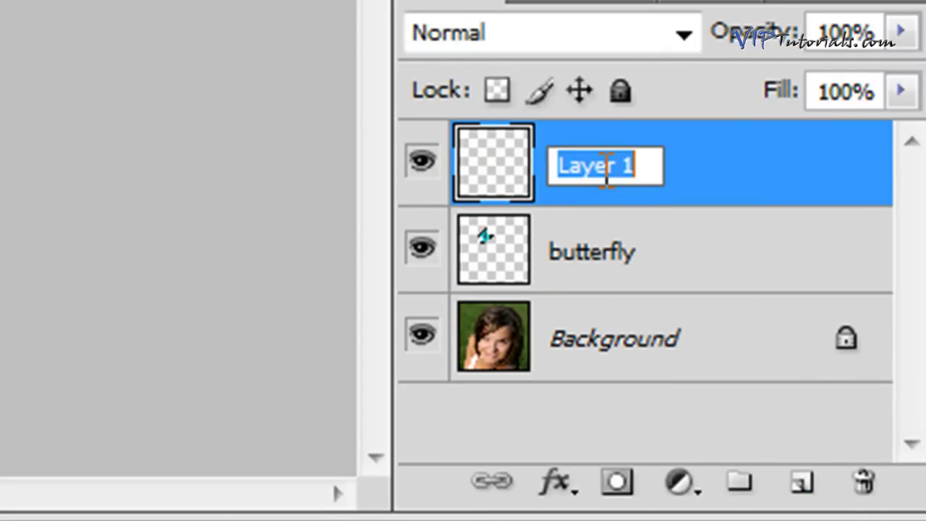
pyautogui.write('eyes')
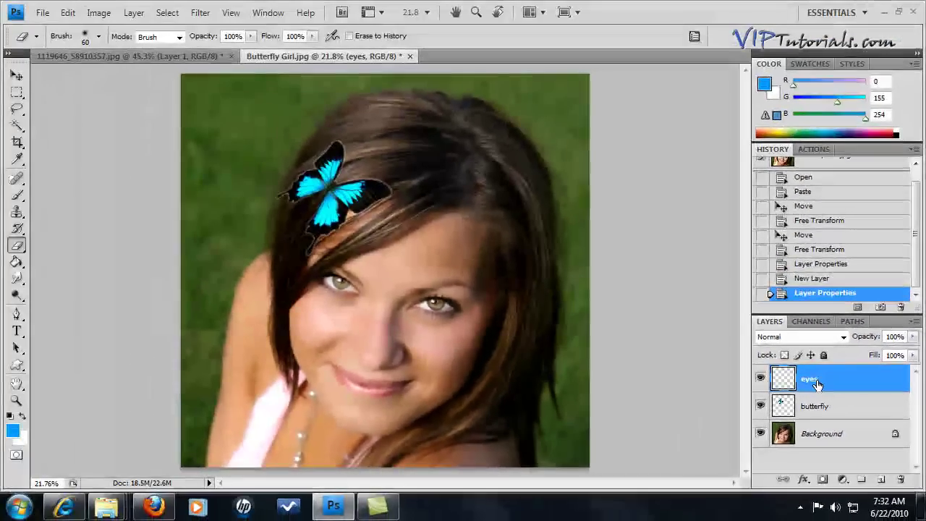
# Choose the Brush tool with a soft 65 px tip at 0% hardness
pyautogui.moveTo(17, 194); pyautogui.dragTo(58, 193)
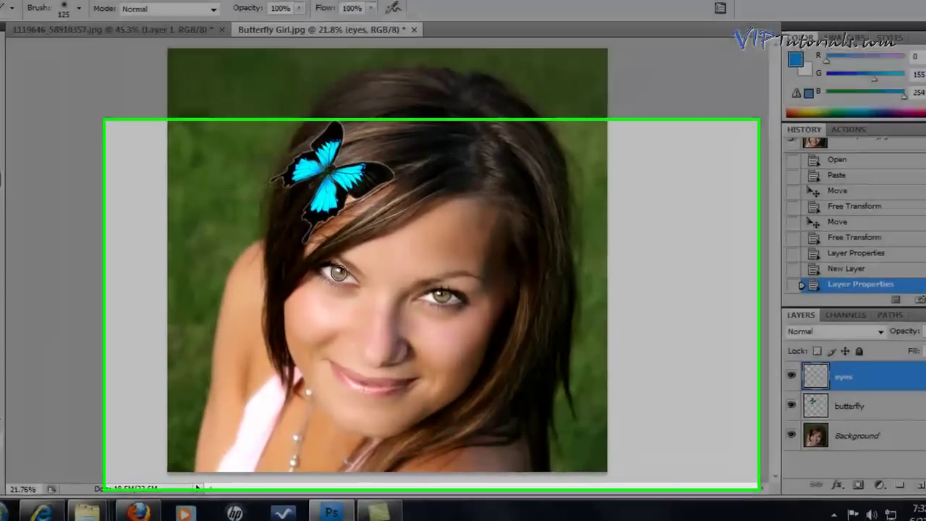
pyautogui.rightClick(391, 242)
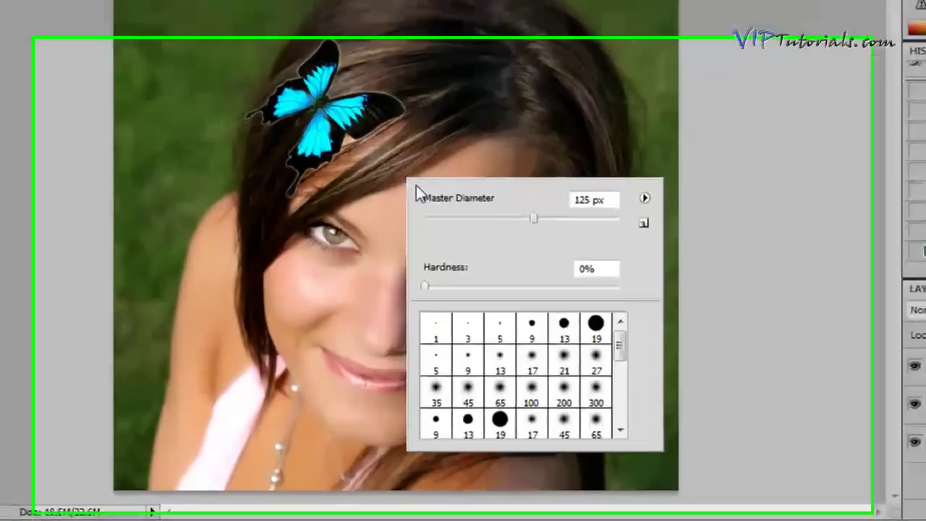
pyautogui.click(522, 394)
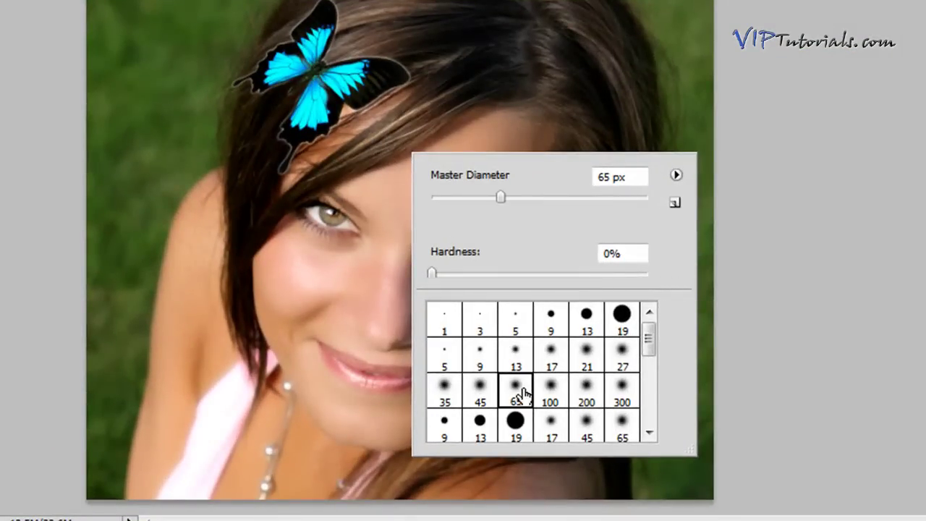
pyautogui.click(767, 308)
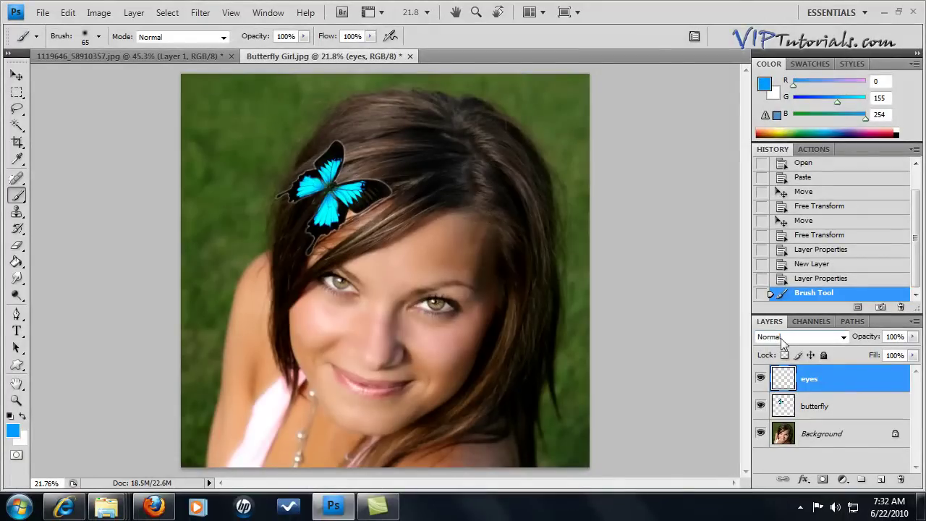
# Paint both irises blue on the eyes layer and set that layer's blend mode to Color
pyautogui.click(784, 338)
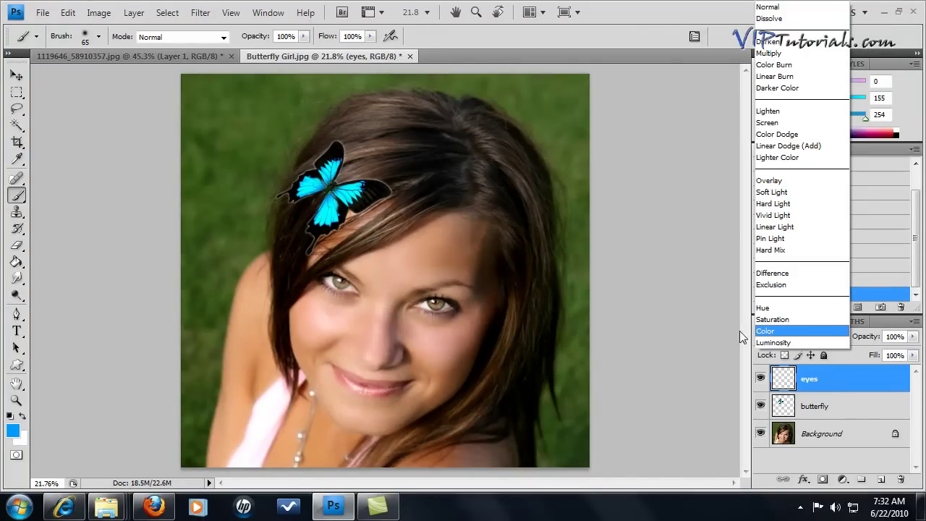
pyautogui.click(683, 330)
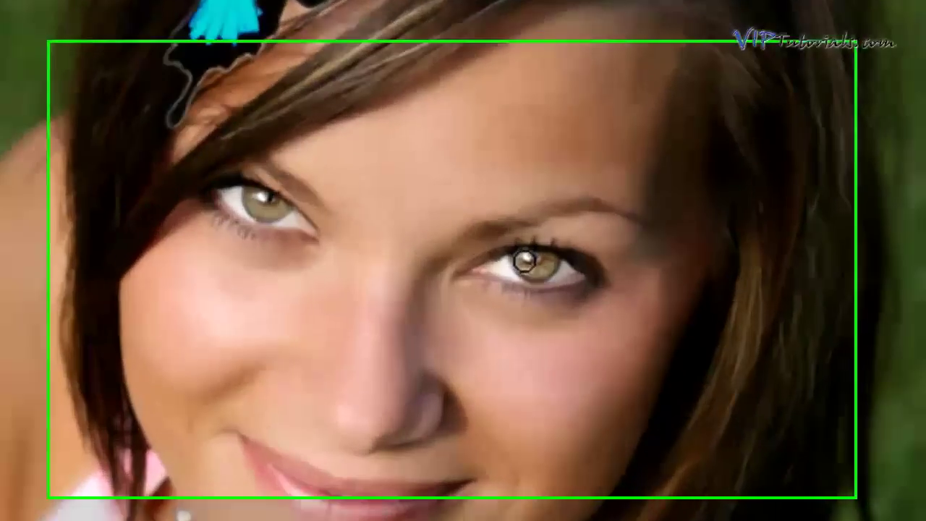
pyautogui.click(433, 302)
pyautogui.moveTo(546, 251)
pyautogui.mouseDown()
pyautogui.moveTo(568, 269)
pyautogui.moveTo(577, 256)
pyautogui.moveTo(549, 251)
pyautogui.mouseUp()
pyautogui.moveTo(259, 182)
pyautogui.mouseDown()
pyautogui.moveTo(248, 196)
pyautogui.moveTo(238, 186)
pyautogui.mouseUp()
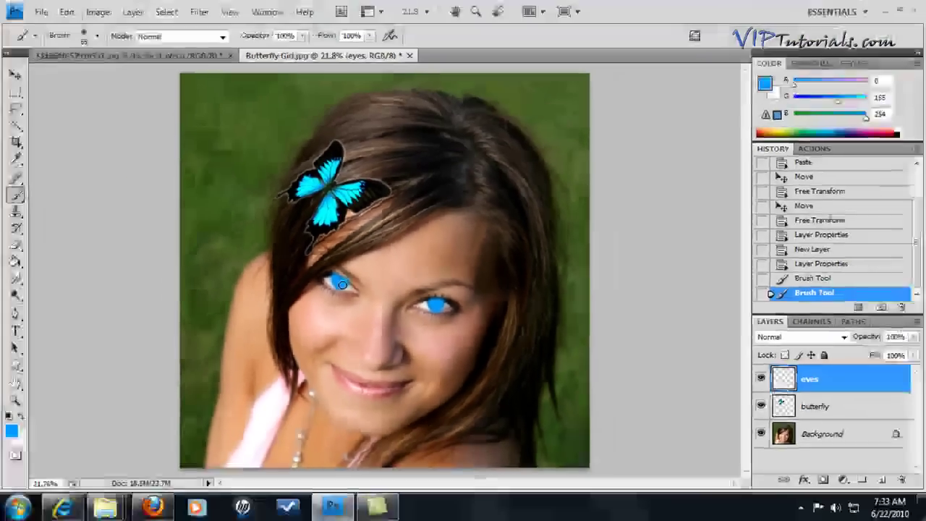
pyautogui.click(800, 337)
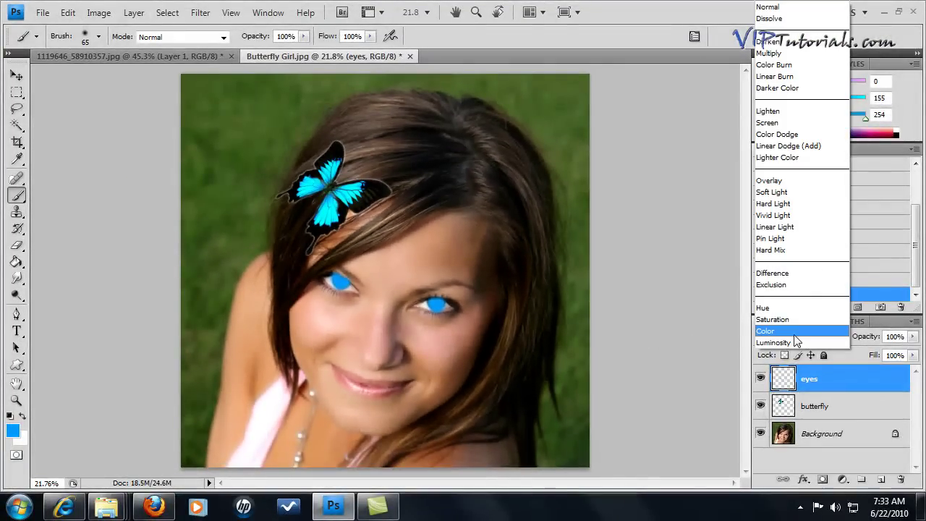
pyautogui.click(767, 330)
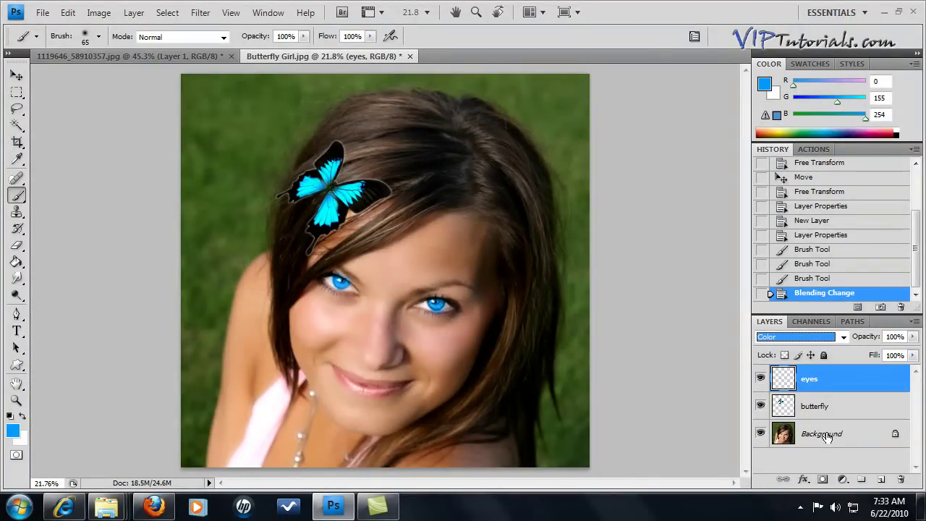
# Erase the blue paint that spills past the irises of both eyes on the eyes layer
pyautogui.click(17, 247)
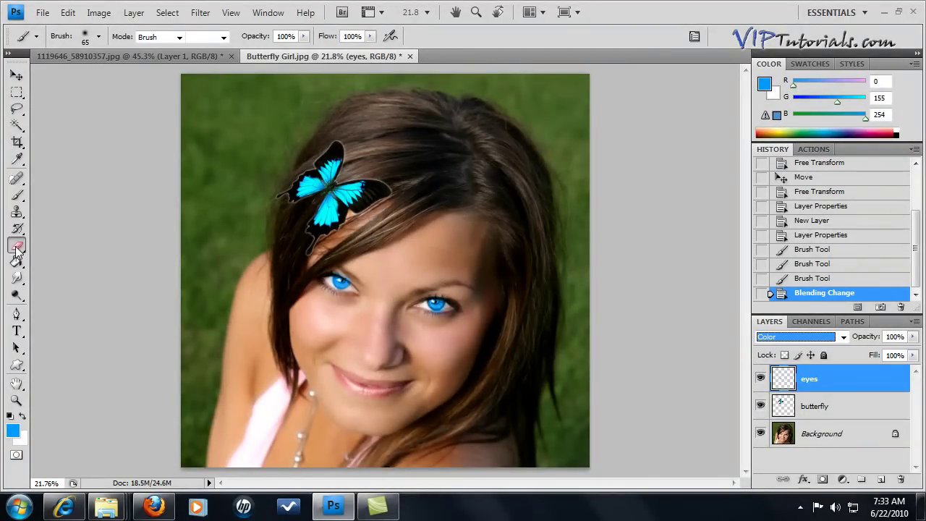
pyautogui.click(350, 277)
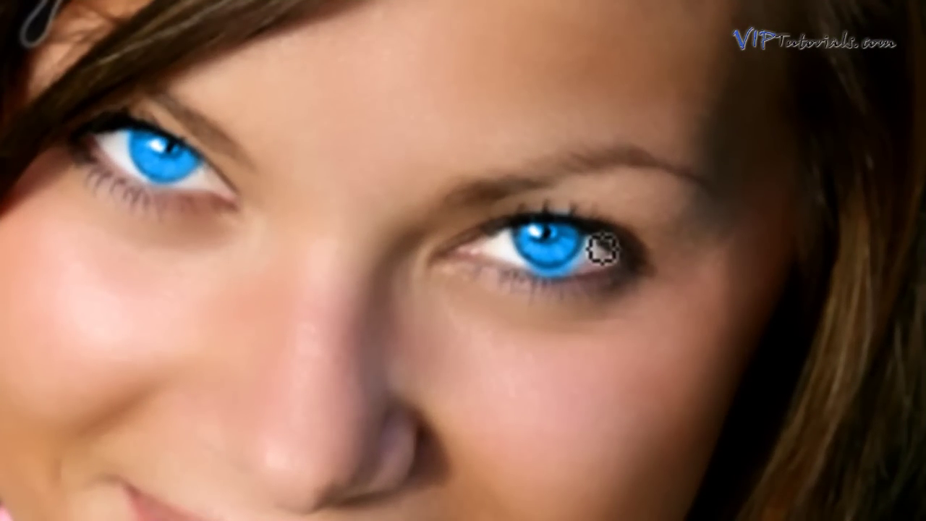
pyautogui.moveTo(604, 250)
pyautogui.mouseDown()
pyautogui.moveTo(571, 283)
pyautogui.moveTo(525, 294)
pyautogui.moveTo(581, 275)
pyautogui.moveTo(543, 287)
pyautogui.moveTo(585, 207)
pyautogui.moveTo(564, 210)
pyautogui.mouseUp()
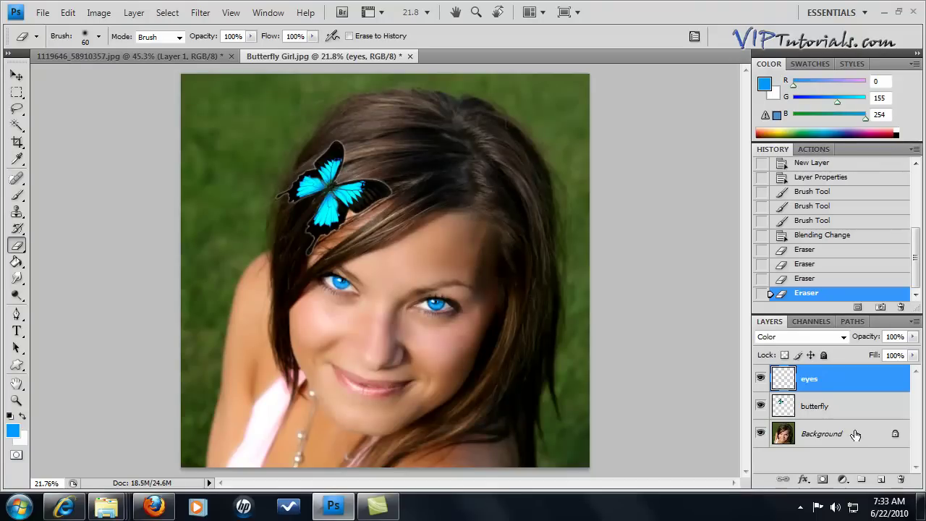
# Add a new layer above the eyes layer and name it "around eyes"
pyautogui.click(882, 480)
pyautogui.doubleClick(816, 380)
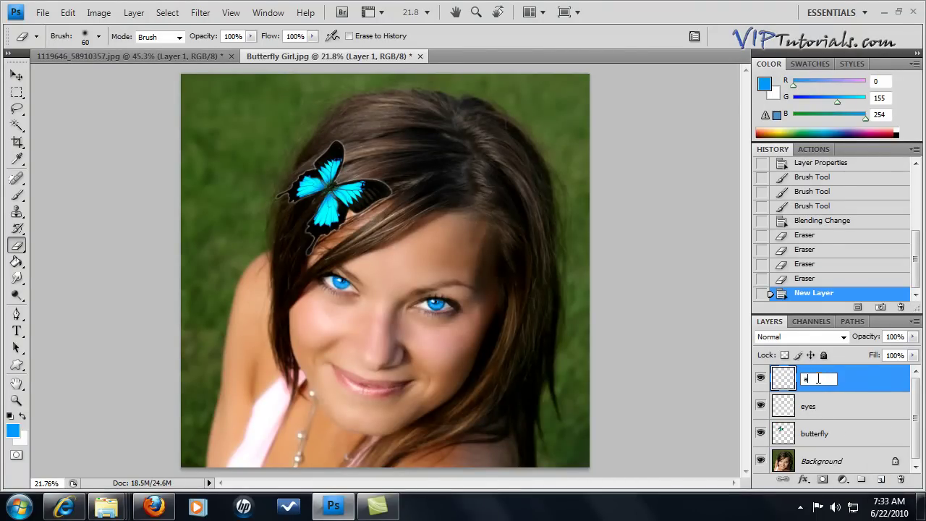
pyautogui.write('around eyes')
pyautogui.press('Return')
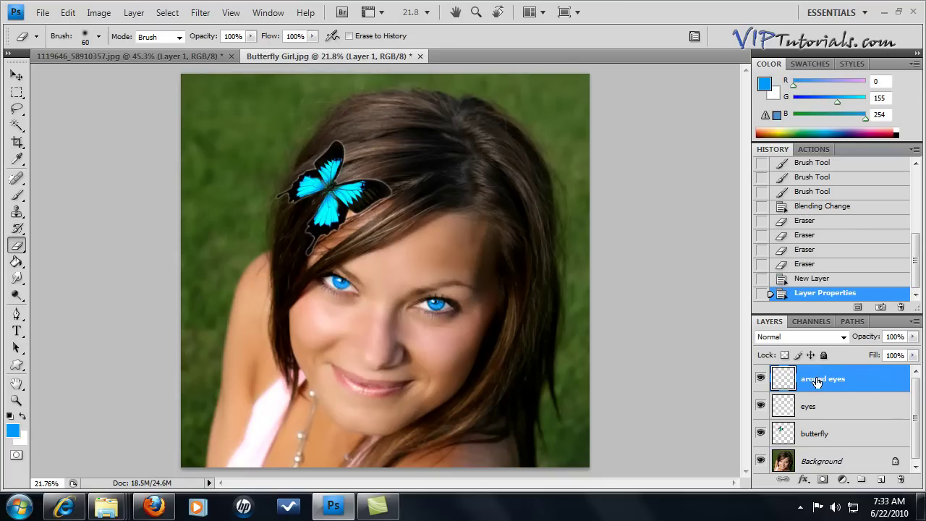
# Paint blue eye shadow above and below both eyes on the around eyes layer with a 70 px brush
pyautogui.click(18, 197)
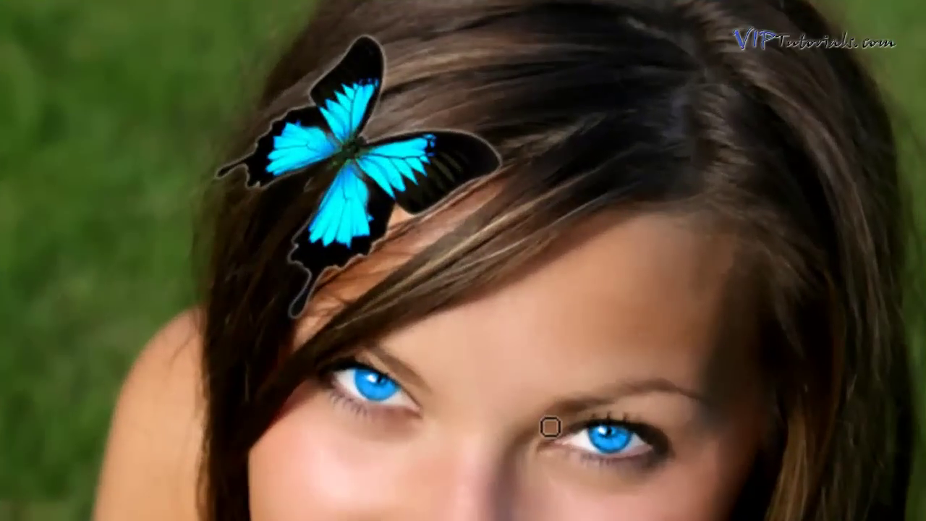
pyautogui.moveTo(550, 427)
pyautogui.mouseDown()
pyautogui.moveTo(667, 404)
pyautogui.moveTo(725, 430)
pyautogui.moveTo(651, 421)
pyautogui.moveTo(709, 438)
pyautogui.moveTo(625, 424)
pyautogui.moveTo(661, 424)
pyautogui.moveTo(685, 445)
pyautogui.moveTo(714, 439)
pyautogui.moveTo(643, 419)
pyautogui.moveTo(720, 432)
pyautogui.moveTo(662, 465)
pyautogui.moveTo(591, 482)
pyautogui.moveTo(528, 454)
pyautogui.moveTo(622, 478)
pyautogui.moveTo(702, 462)
pyautogui.moveTo(723, 446)
pyautogui.moveTo(692, 453)
pyautogui.mouseUp()
pyautogui.moveTo(433, 413)
pyautogui.mouseDown()
pyautogui.moveTo(410, 383)
pyautogui.moveTo(356, 356)
pyautogui.mouseUp()
pyautogui.moveTo(316, 332); pyautogui.dragTo(302, 331)
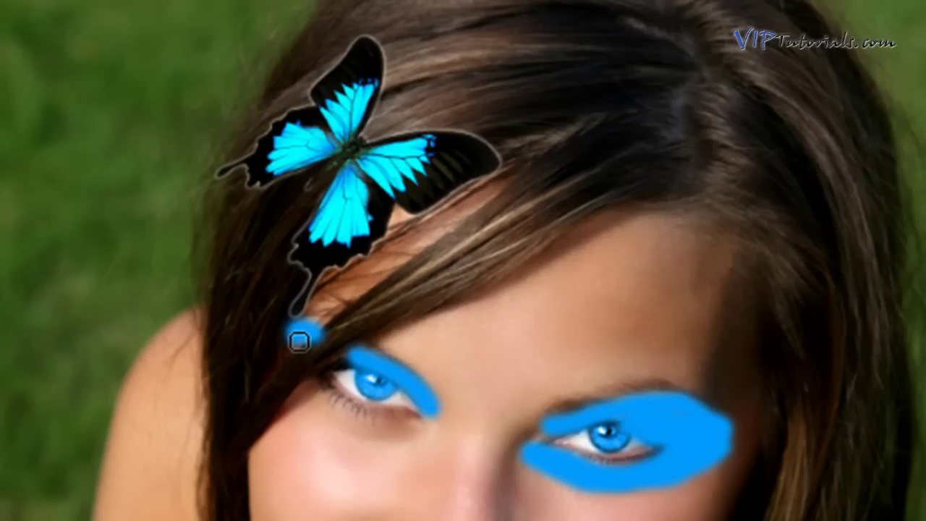
pyautogui.moveTo(323, 406)
pyautogui.mouseDown()
pyautogui.moveTo(321, 395)
pyautogui.moveTo(415, 429)
pyautogui.mouseUp()
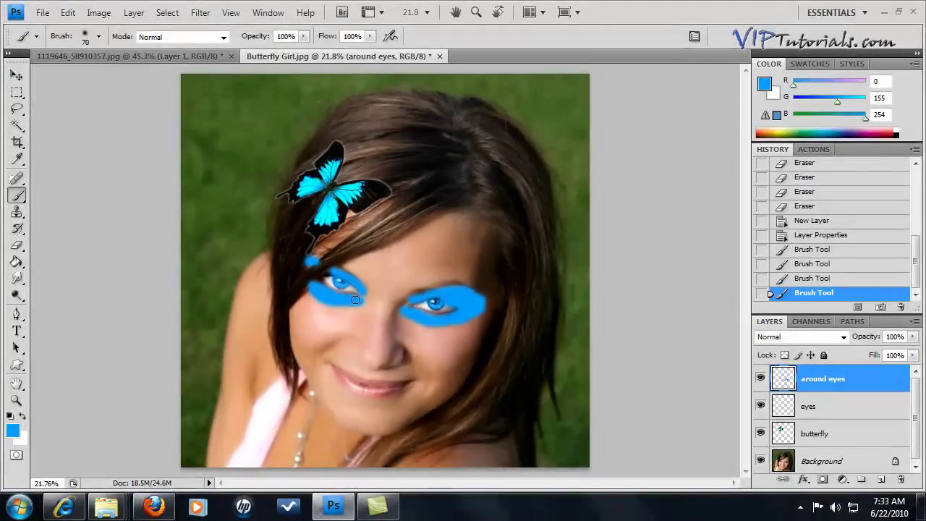
pyautogui.moveTo(337, 303); pyautogui.dragTo(320, 297)
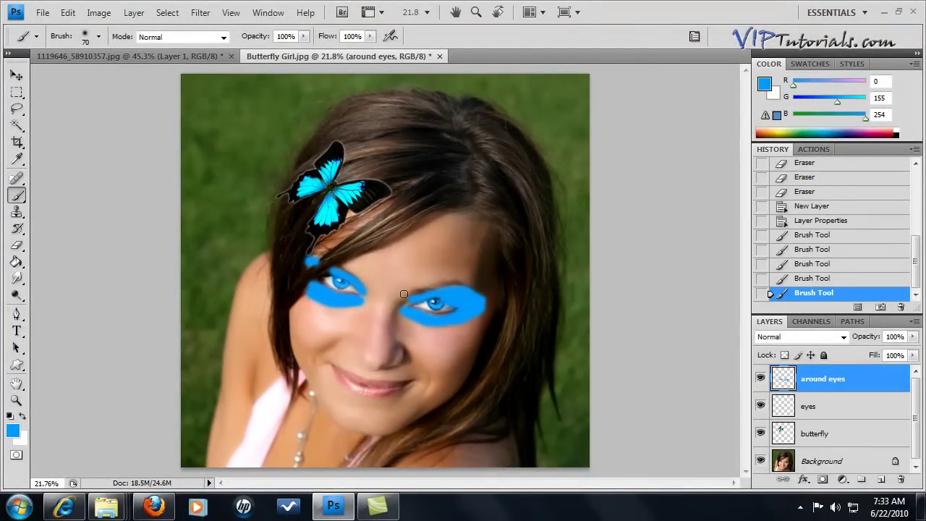
pyautogui.click(436, 298)
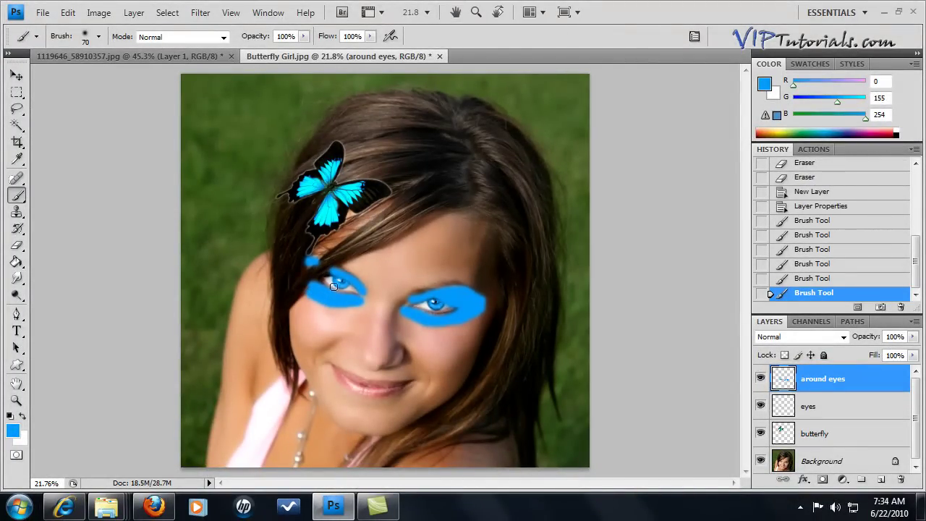
pyautogui.click(410, 300)
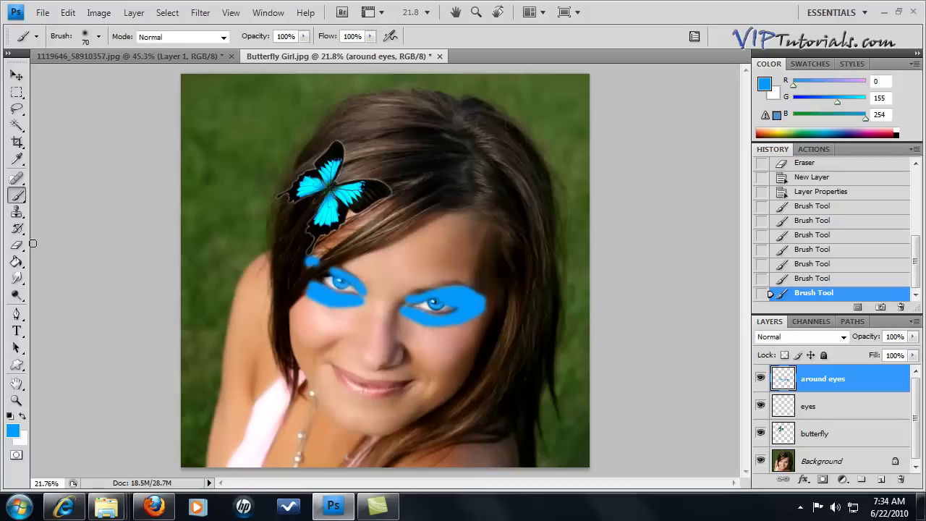
# Erase the blue paint covering the eyes themselves and set the around eyes layer's blend mode to Overlay
pyautogui.press('e')
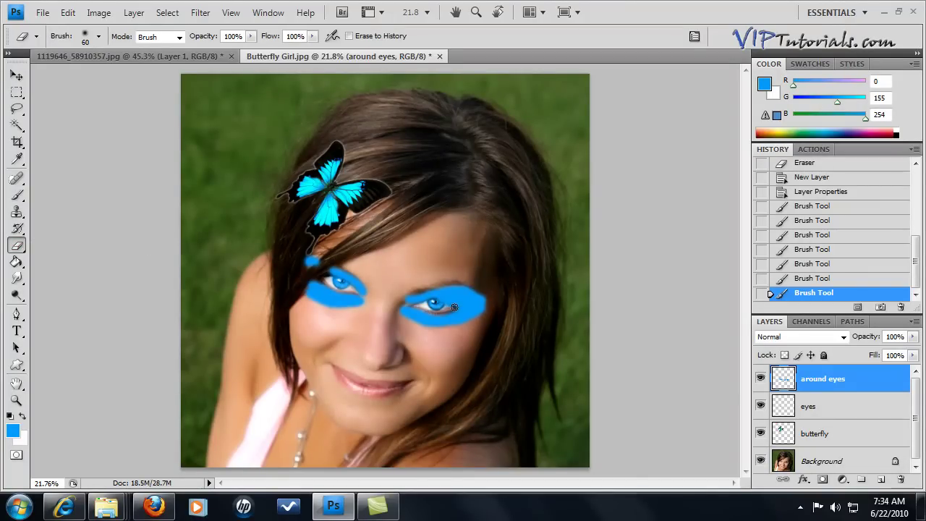
pyautogui.click(419, 304)
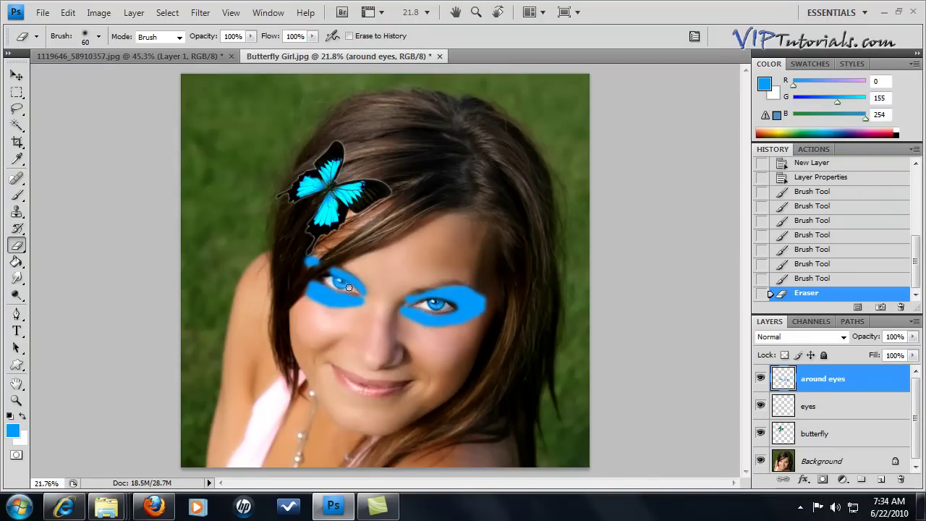
pyautogui.click(336, 280)
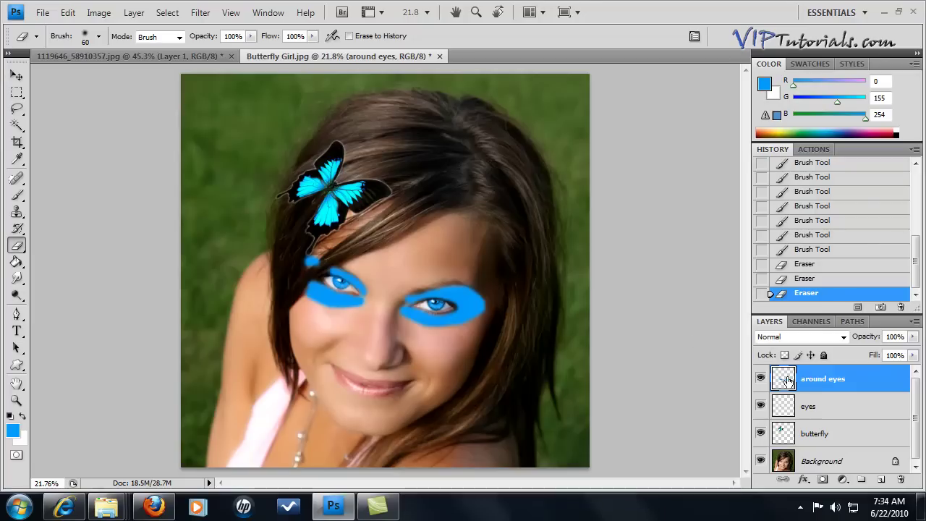
pyautogui.click(844, 338)
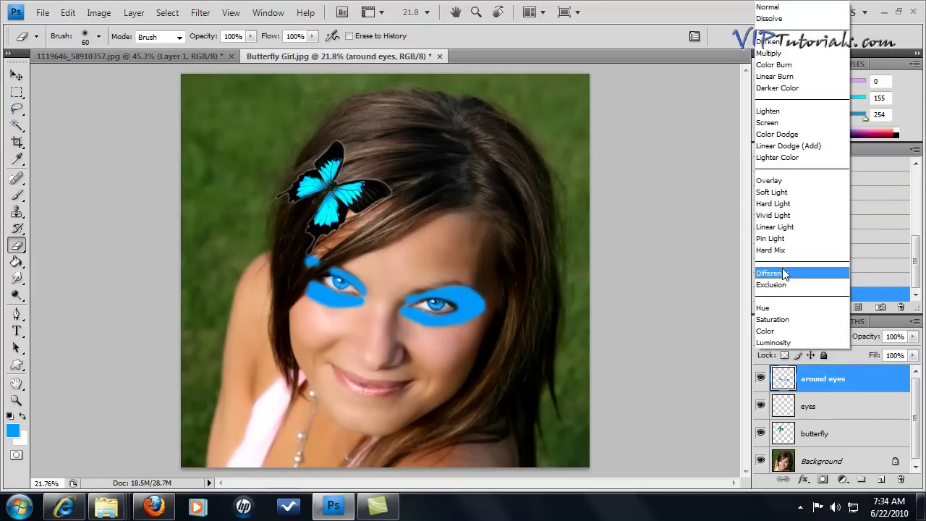
pyautogui.click(771, 182)
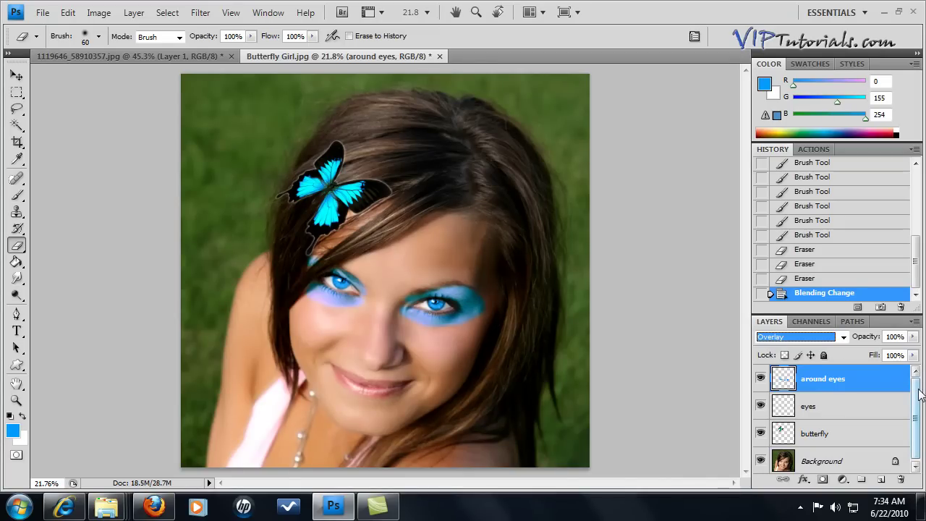
pyautogui.scroll(-1, 920, 394)
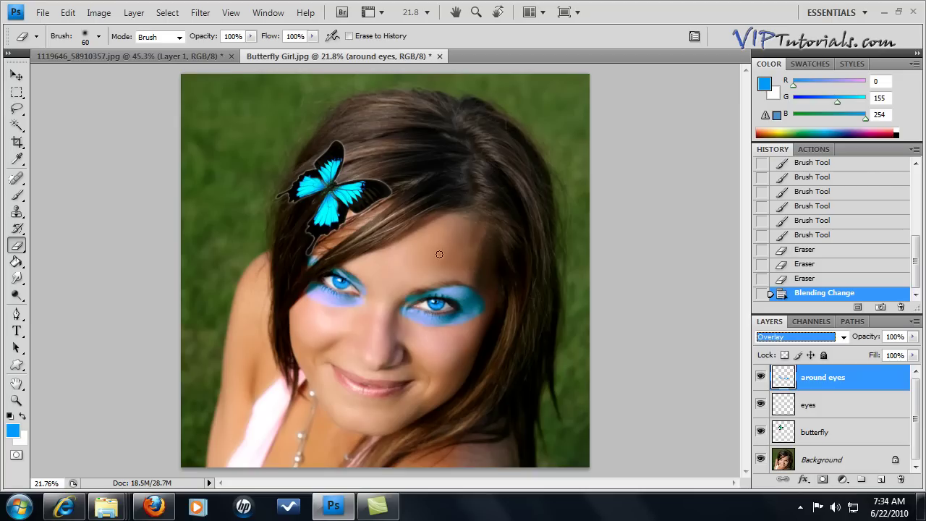
# Erase the blue spill along the eyebrows on the around eyes layer with a soft 65 px eraser
pyautogui.rightClick(383, 266)
pyautogui.click(460, 421)
pyautogui.click(435, 260)
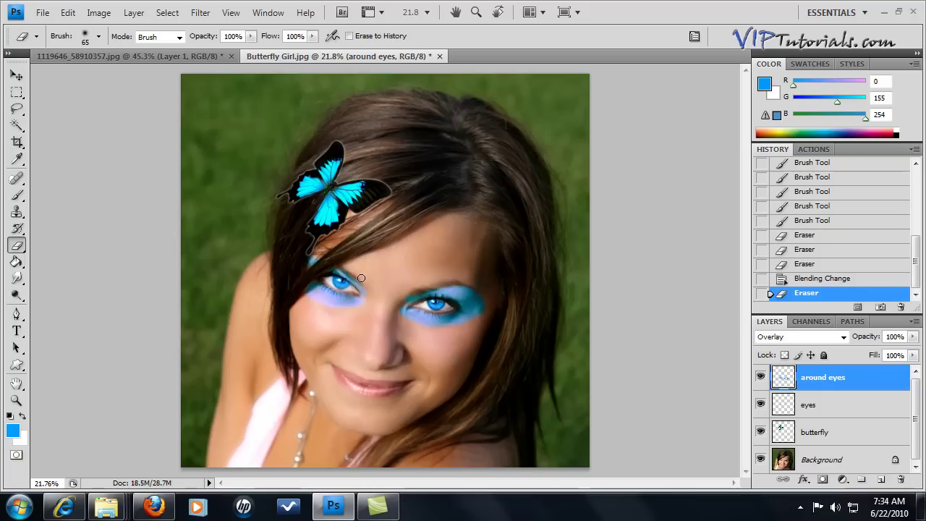
pyautogui.moveTo(336, 262); pyautogui.dragTo(379, 285)
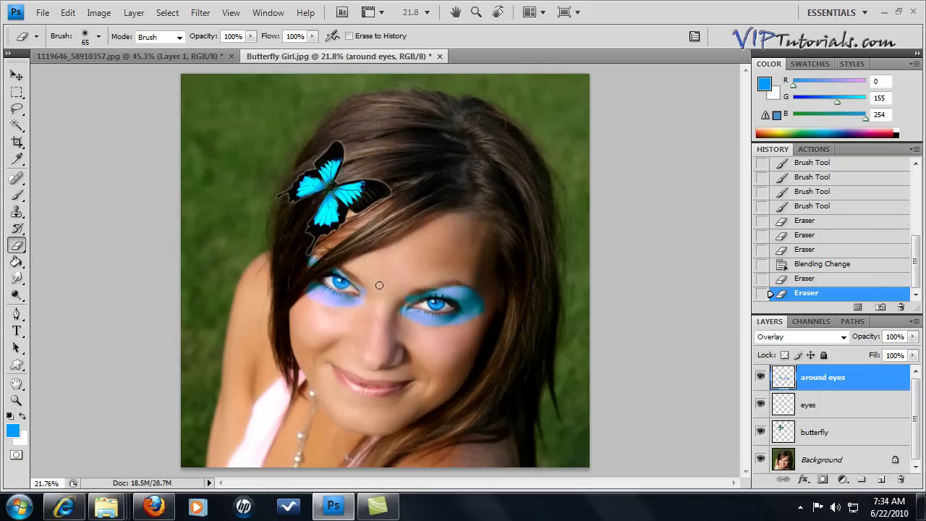
pyautogui.hotkey('ctrl', 'z')
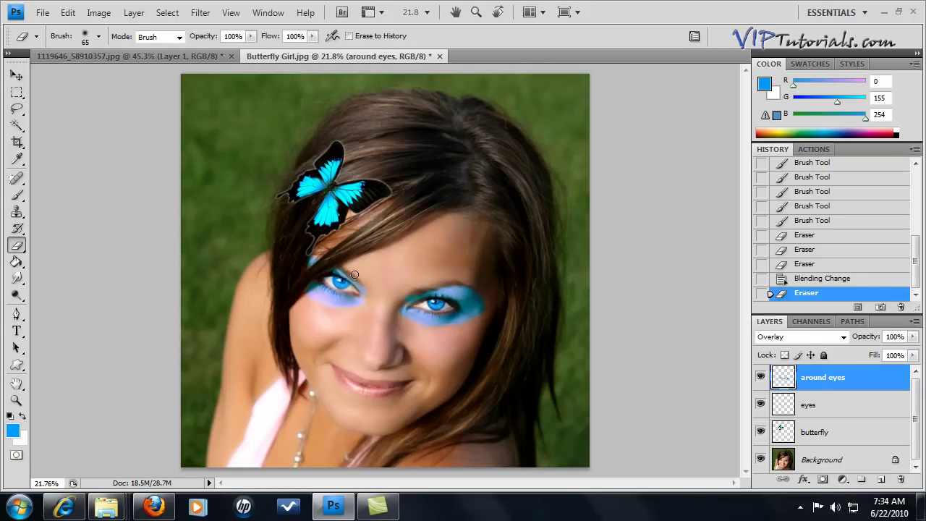
pyautogui.moveTo(344, 267); pyautogui.dragTo(366, 283)
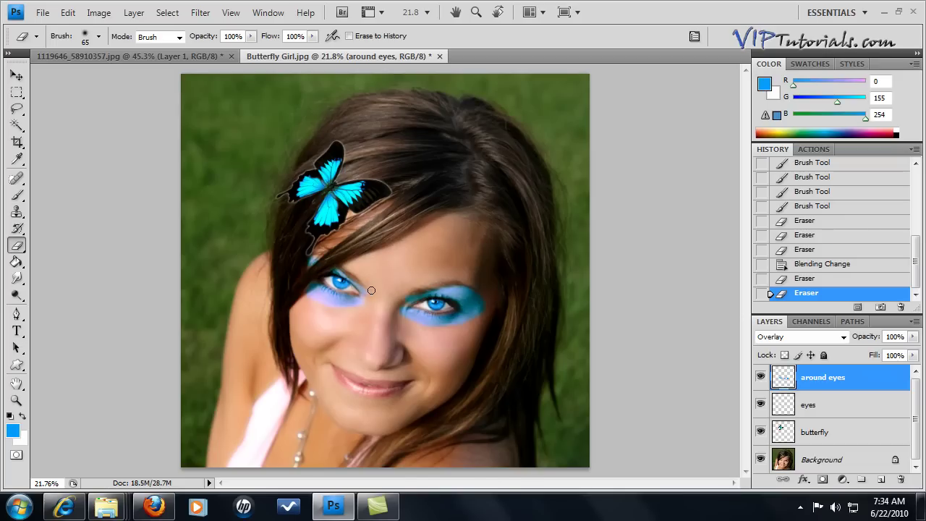
pyautogui.click(371, 291)
# Trim the eye shadow at the inner corners and outer edges of both eyes with a 100 px eraser at 0% hardness
pyautogui.rightClick(398, 275)
pyautogui.click(489, 421)
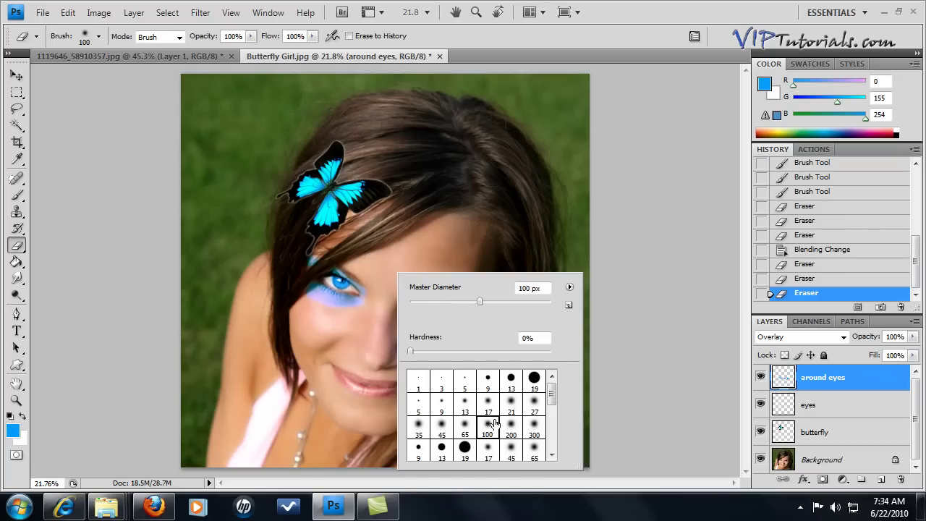
pyautogui.click(371, 280)
pyautogui.moveTo(371, 290); pyautogui.dragTo(369, 282)
pyautogui.click(365, 278)
pyautogui.moveTo(299, 293); pyautogui.dragTo(316, 311)
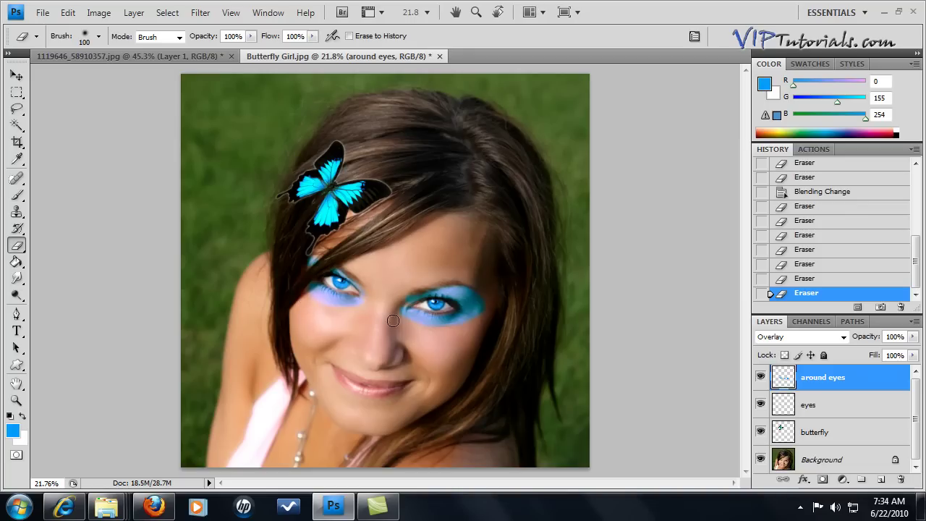
pyautogui.click(416, 290)
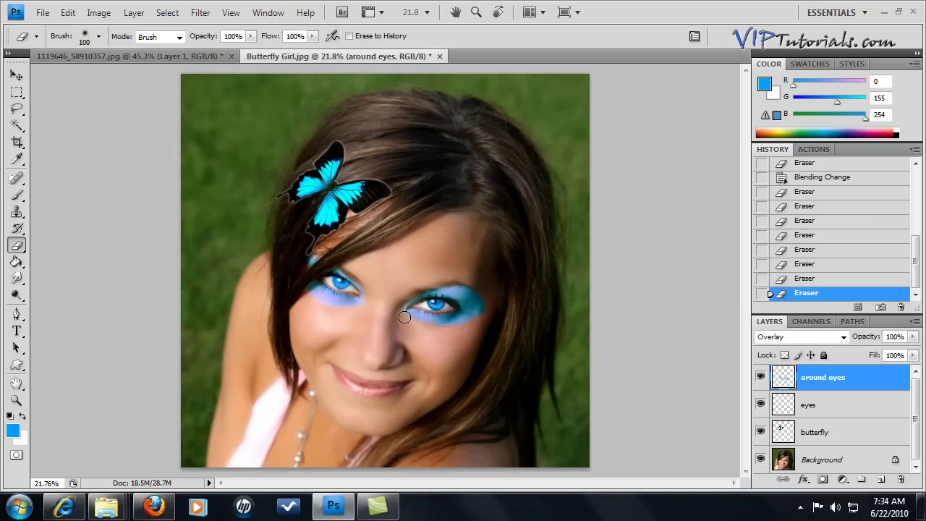
pyautogui.click(408, 319)
pyautogui.click(492, 312)
# Soften the eye shadow on the around eyes layer with a Gaussian Blur
pyautogui.click(201, 16)
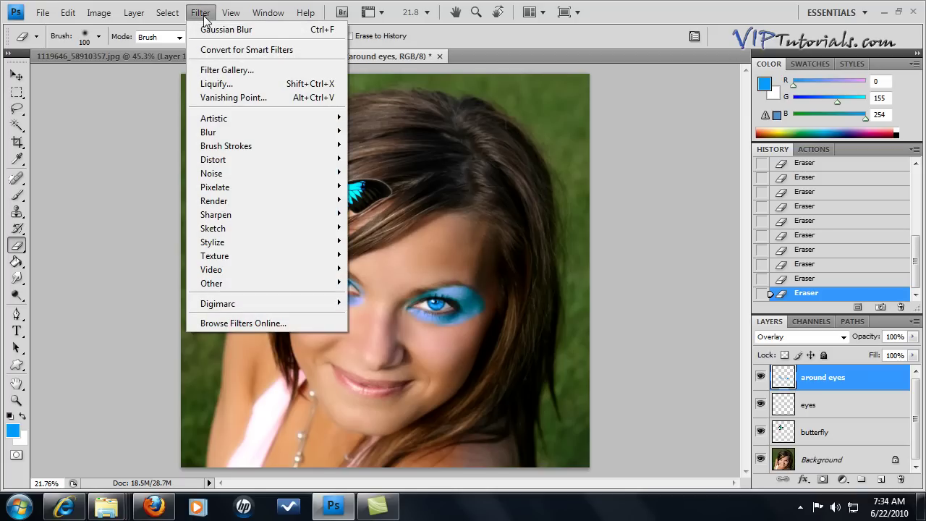
pyautogui.moveTo(239, 137)
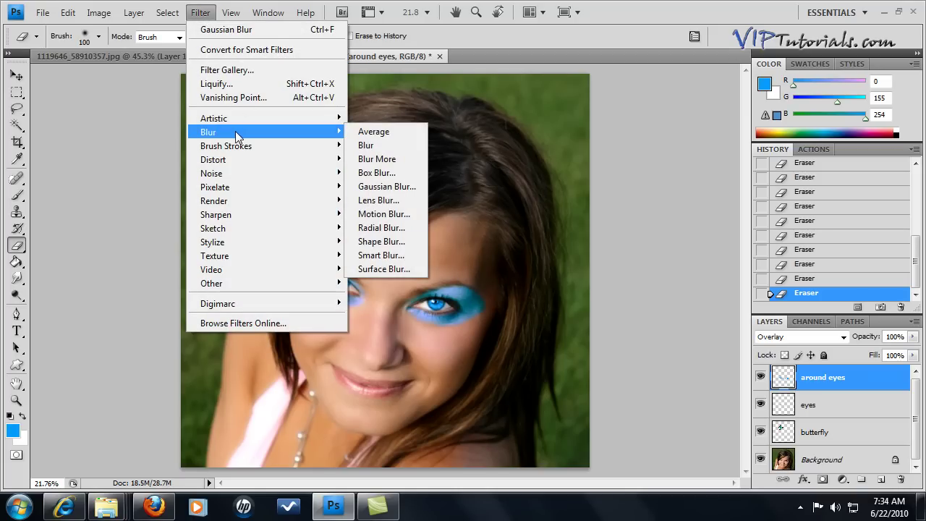
pyautogui.click(387, 186)
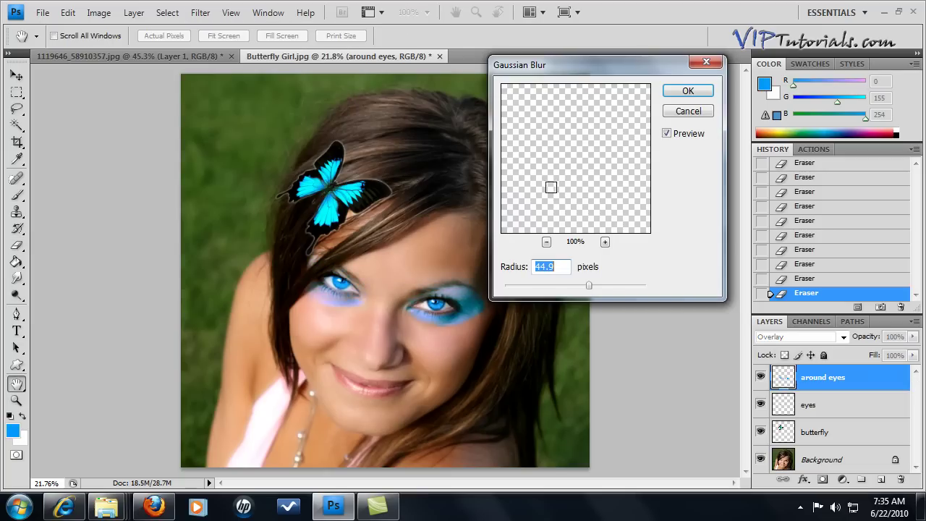
pyautogui.click(536, 287)
pyautogui.moveTo(534, 286); pyautogui.dragTo(507, 286)
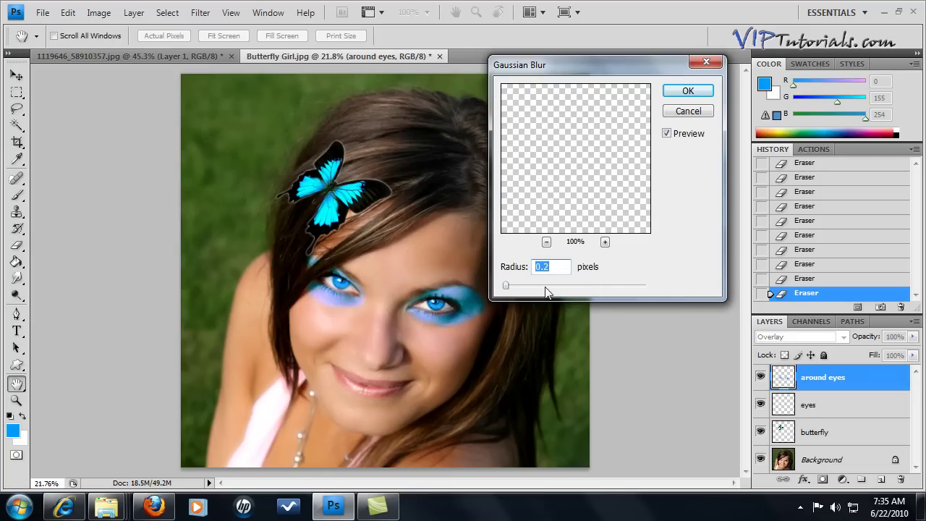
pyautogui.moveTo(547, 286); pyautogui.dragTo(596, 287)
pyautogui.click(688, 92)
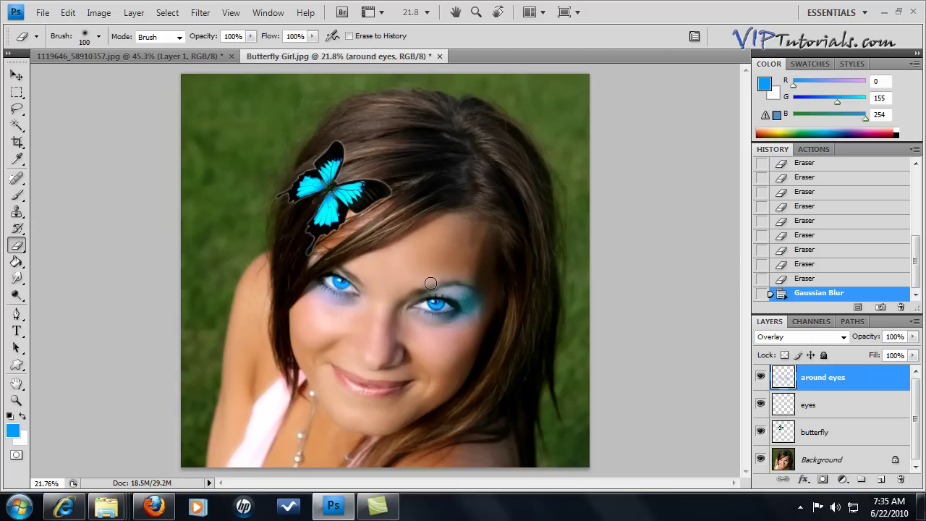
# Erase the blurred blue spill over both eyebrows on the around eyes layer with a 150 px eraser
pyautogui.press(']')
pyautogui.moveTo(453, 277); pyautogui.dragTo(499, 285)
pyautogui.moveTo(418, 284)
pyautogui.mouseDown()
pyautogui.moveTo(396, 286)
pyautogui.moveTo(331, 252)
pyautogui.mouseUp()
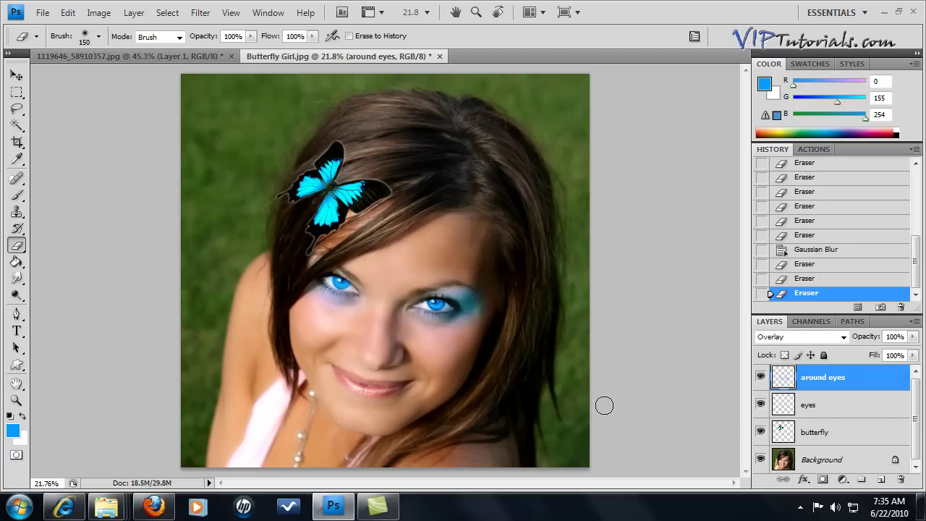
# Add a new layer above the around eyes layer and name it "lips"
pyautogui.click(882, 479)
pyautogui.doubleClick(814, 378)
pyautogui.write('lip')
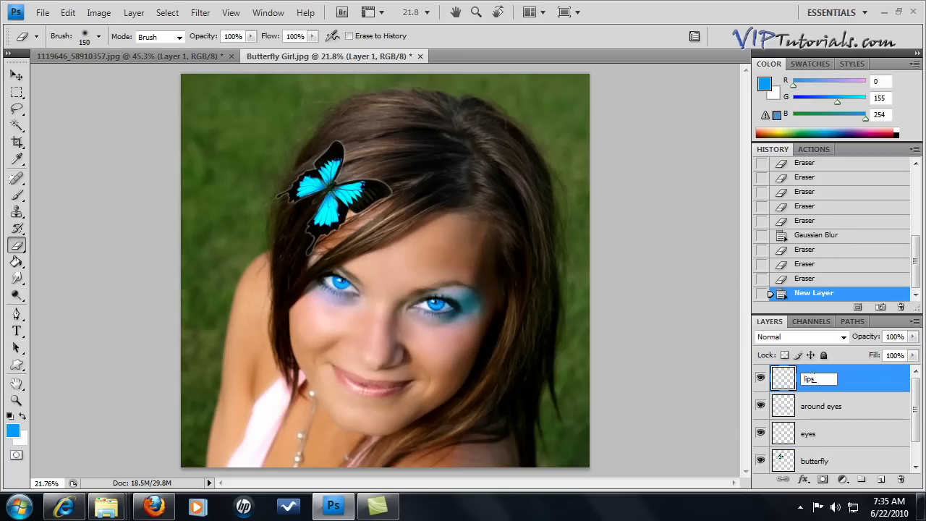
pyautogui.write('s')
pyautogui.press('Return')
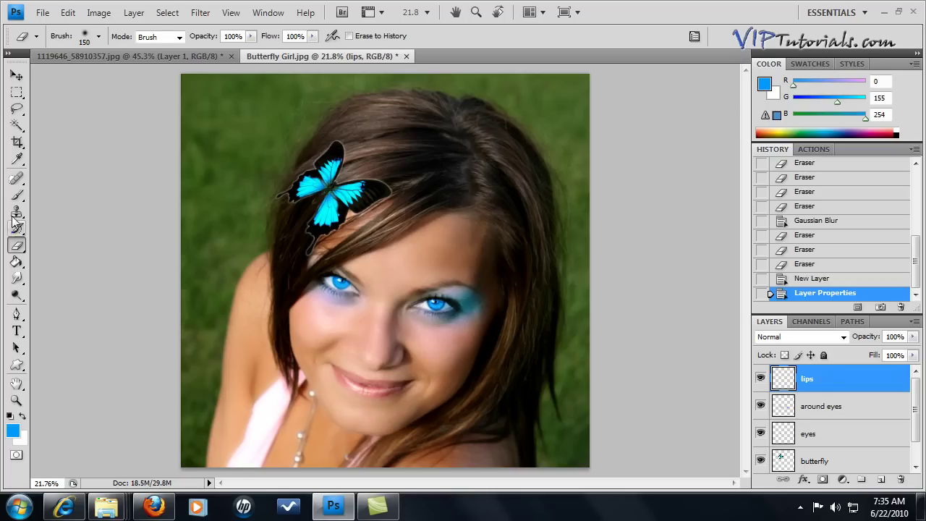
# Paint the lips blue on the lips layer with a 60 px brush and set that layer's blend mode to Color
pyautogui.click(17, 194)
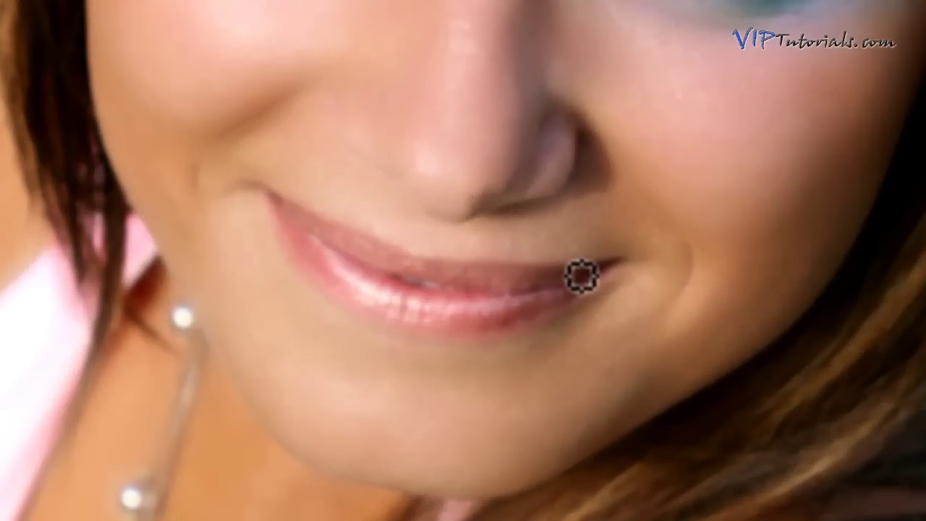
pyautogui.moveTo(583, 275)
pyautogui.mouseDown()
pyautogui.moveTo(407, 271)
pyautogui.moveTo(290, 225)
pyautogui.moveTo(361, 304)
pyautogui.moveTo(444, 326)
pyautogui.moveTo(564, 313)
pyautogui.moveTo(566, 285)
pyautogui.moveTo(409, 306)
pyautogui.moveTo(494, 296)
pyautogui.moveTo(346, 273)
pyautogui.moveTo(491, 320)
pyautogui.moveTo(550, 291)
pyautogui.mouseUp()
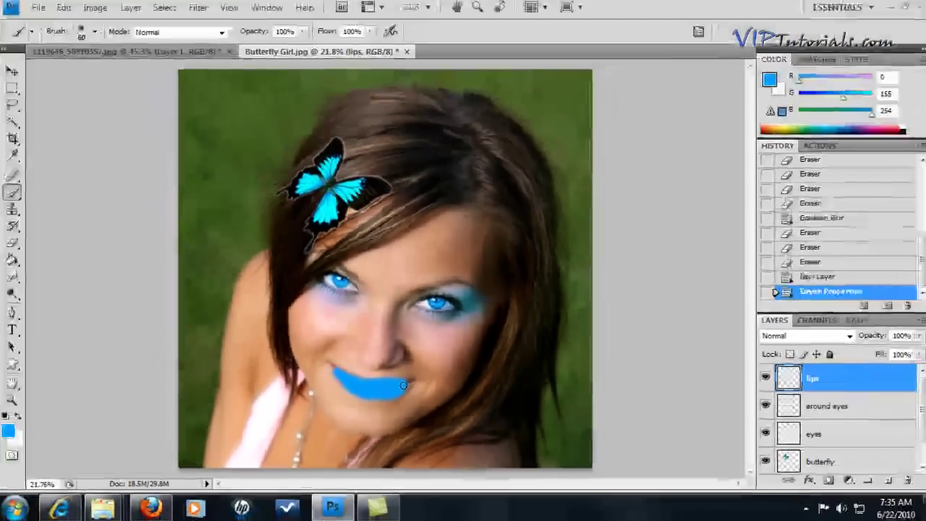
pyautogui.click(772, 338)
pyautogui.click(771, 331)
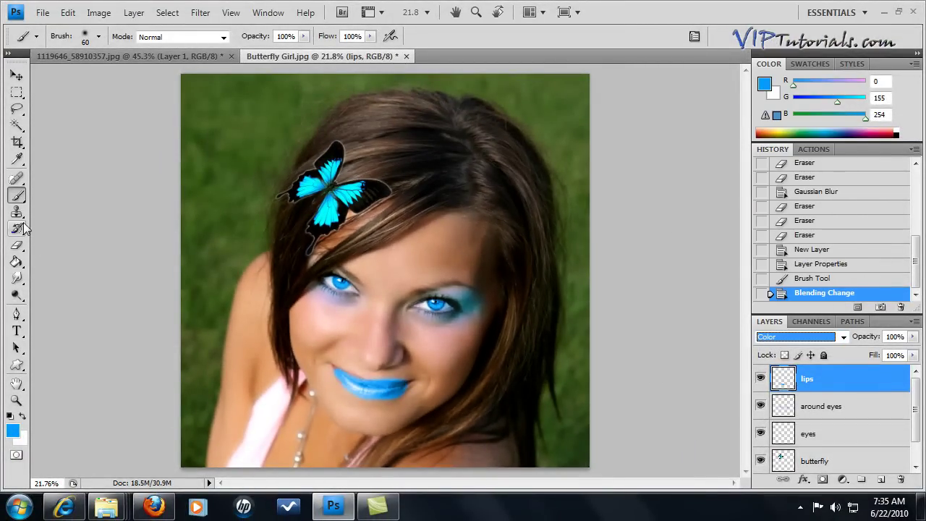
# Erase the blue paint that spills past the upper lip's edge on the lips layer with a 150 px eraser
pyautogui.moveTo(18, 250); pyautogui.dragTo(80, 243)
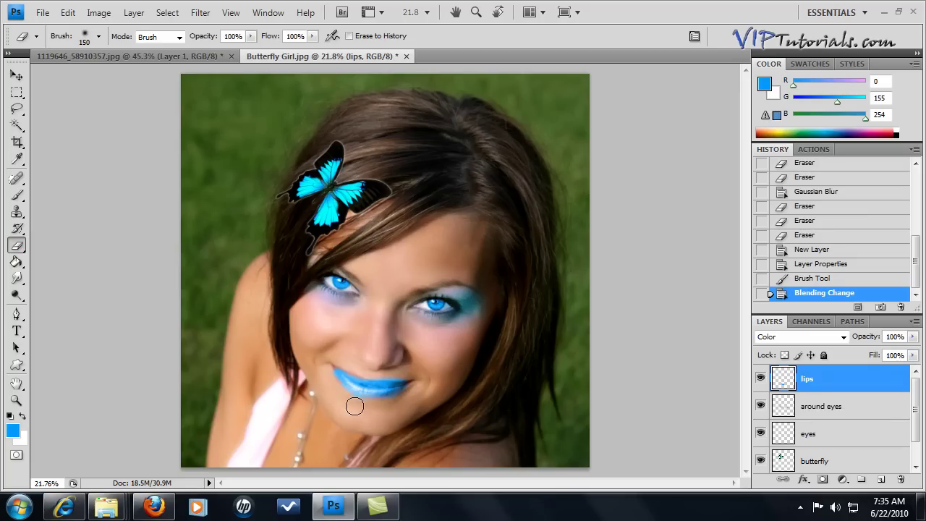
pyautogui.click(321, 348)
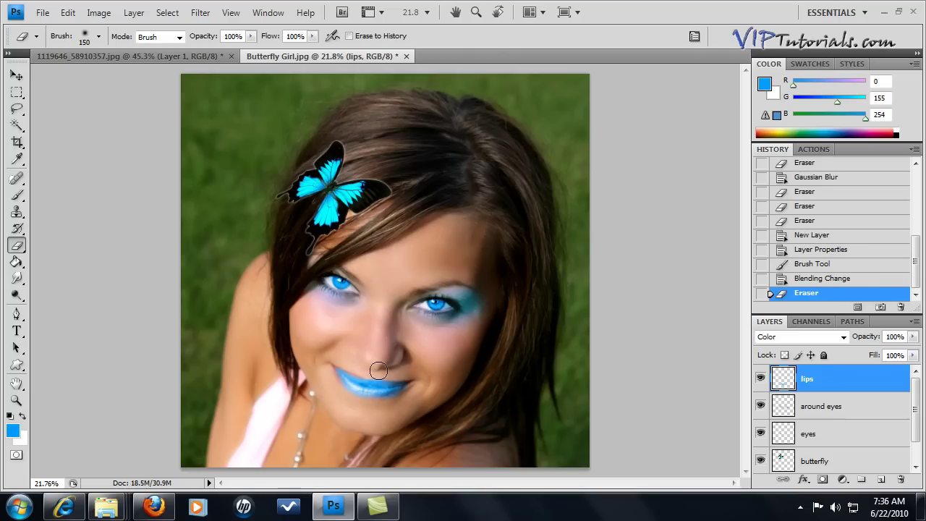
pyautogui.click(356, 358)
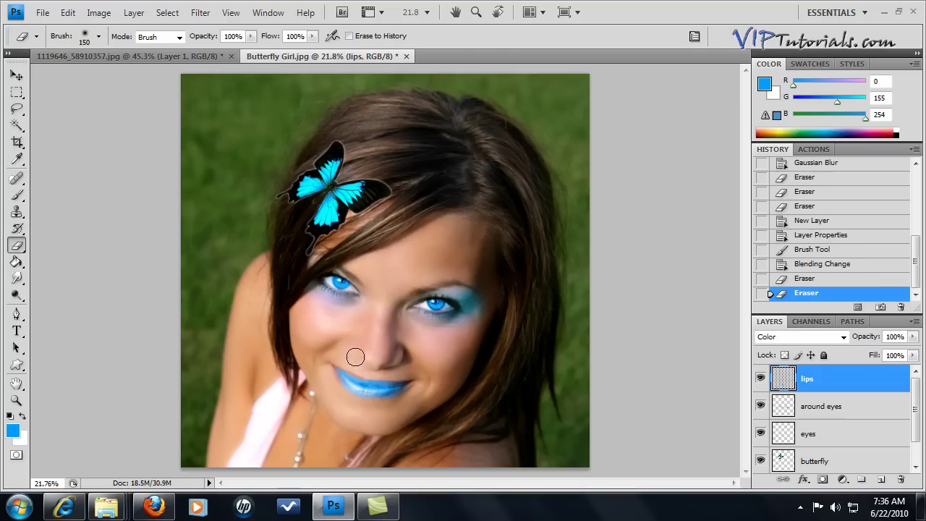
# Erase the remaining blue spill around the lower lip and mouth corner, and apply a Gaussian Blur to the lips layer
pyautogui.click(411, 395)
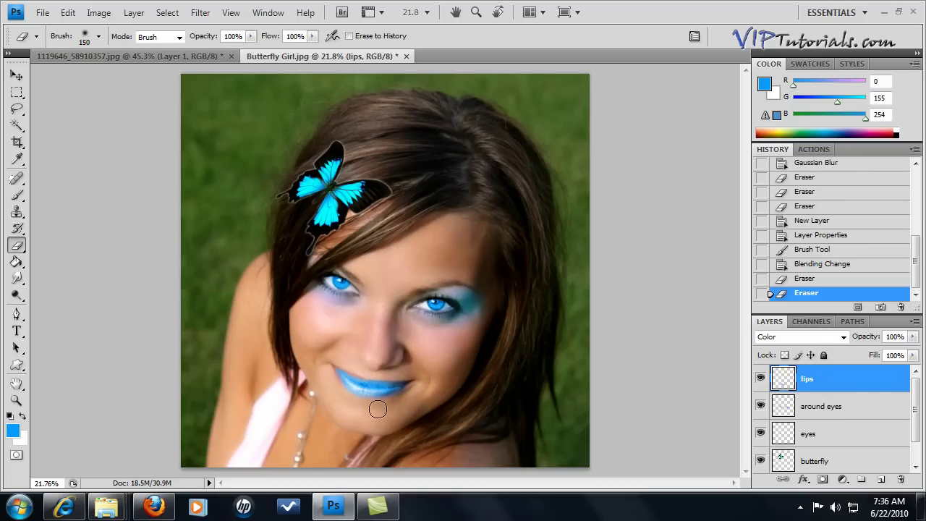
pyautogui.click(322, 381)
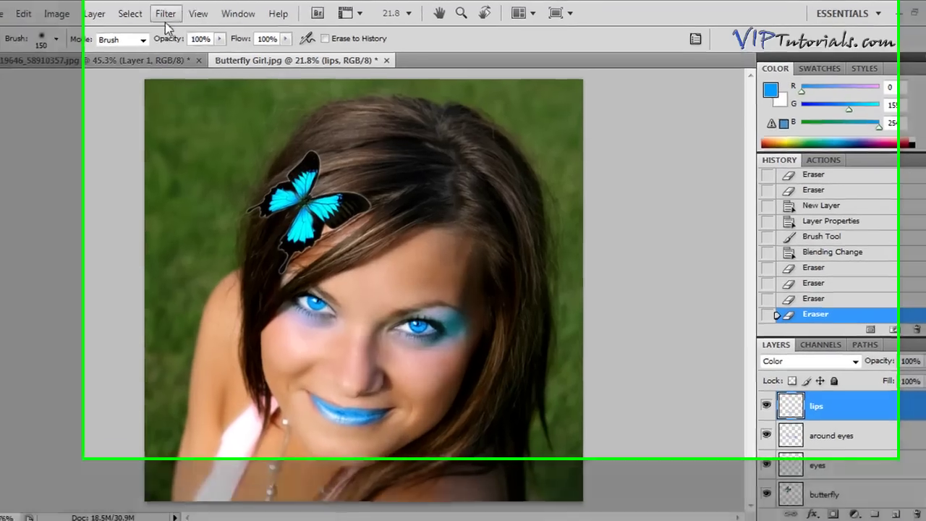
pyautogui.click(166, 14)
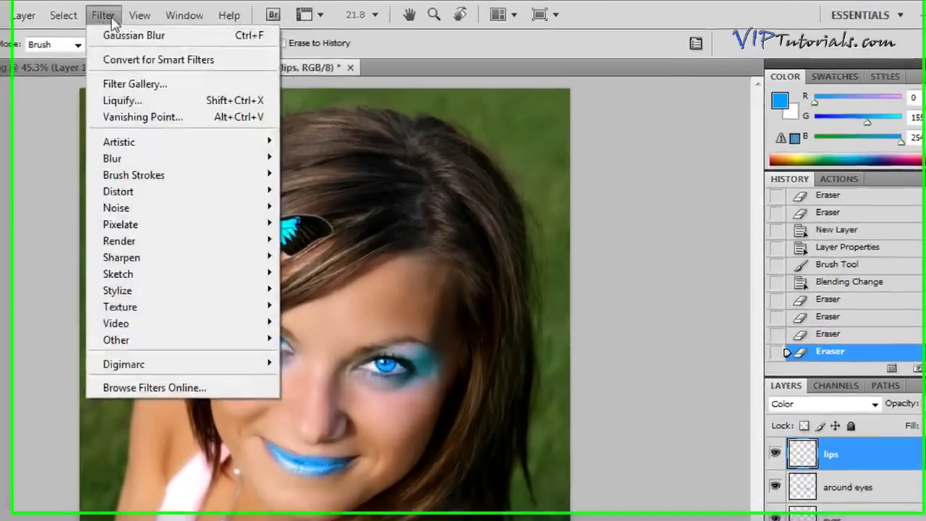
pyautogui.moveTo(184, 149)
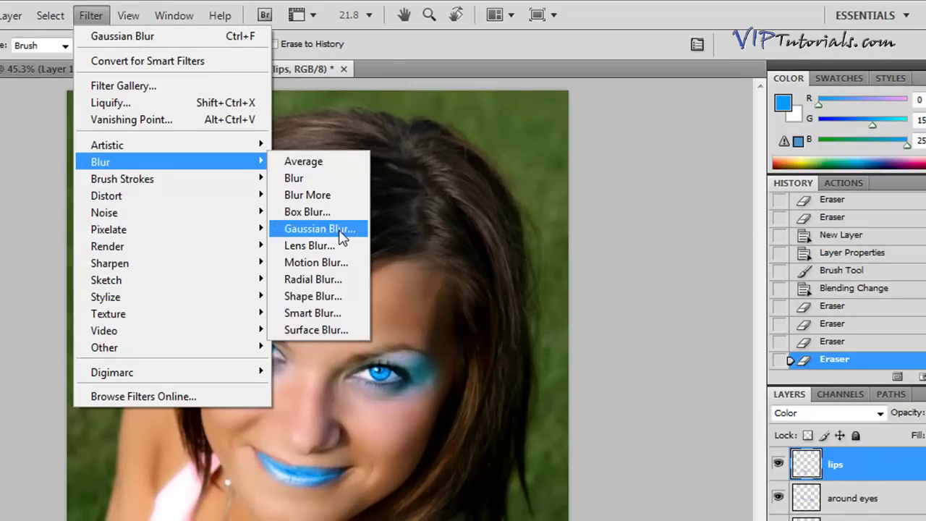
pyautogui.click(338, 230)
pyautogui.moveTo(511, 353); pyautogui.dragTo(563, 353)
pyautogui.click(689, 115)
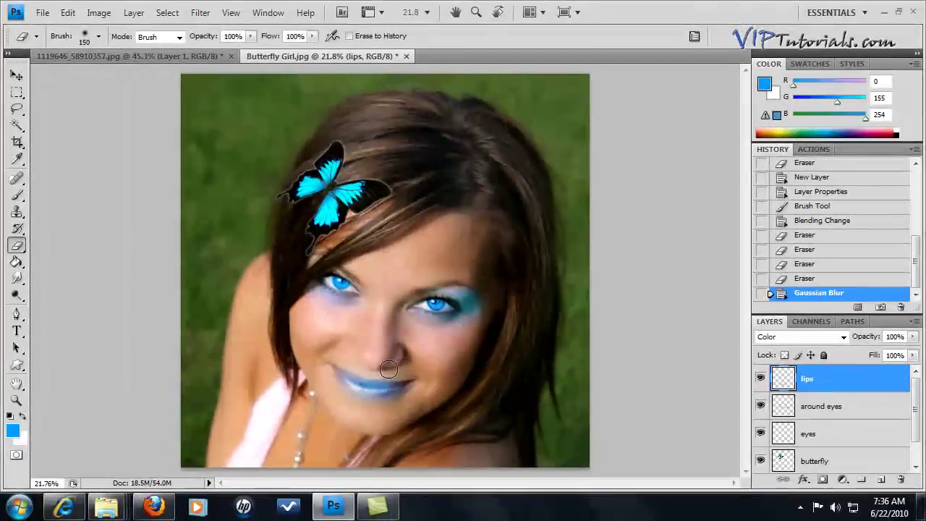
# Erase the blurred blue spill around the lips with a 150 px eraser and set the lips layer's opacity to 72%
pyautogui.moveTo(348, 354); pyautogui.dragTo(424, 371)
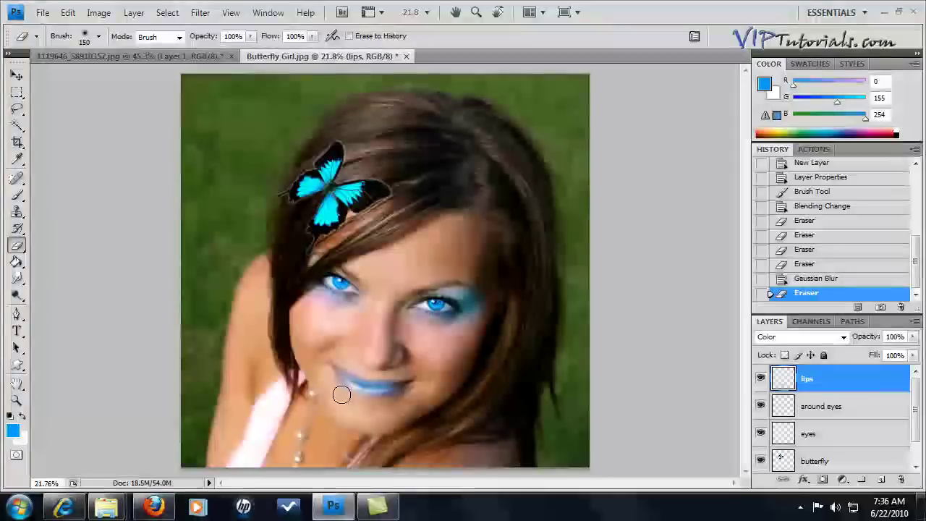
pyautogui.moveTo(398, 407); pyautogui.dragTo(346, 403)
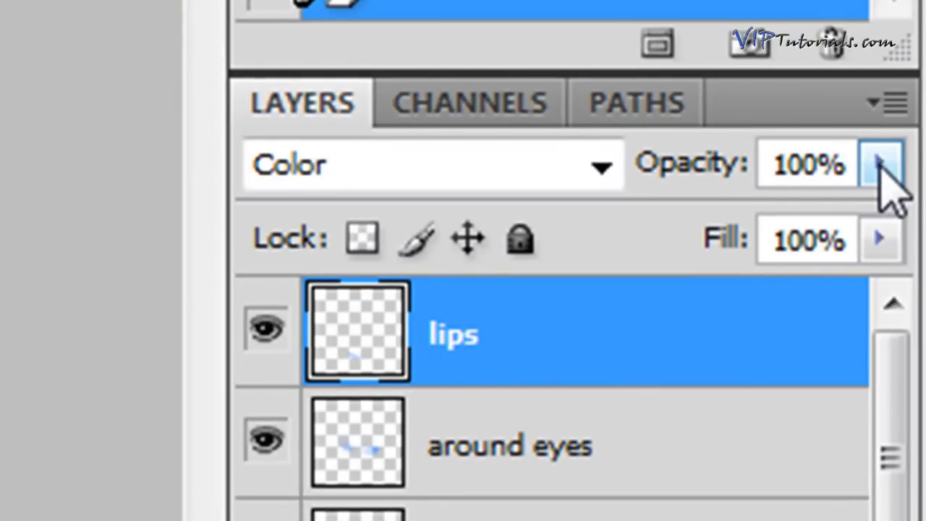
pyautogui.click(880, 167)
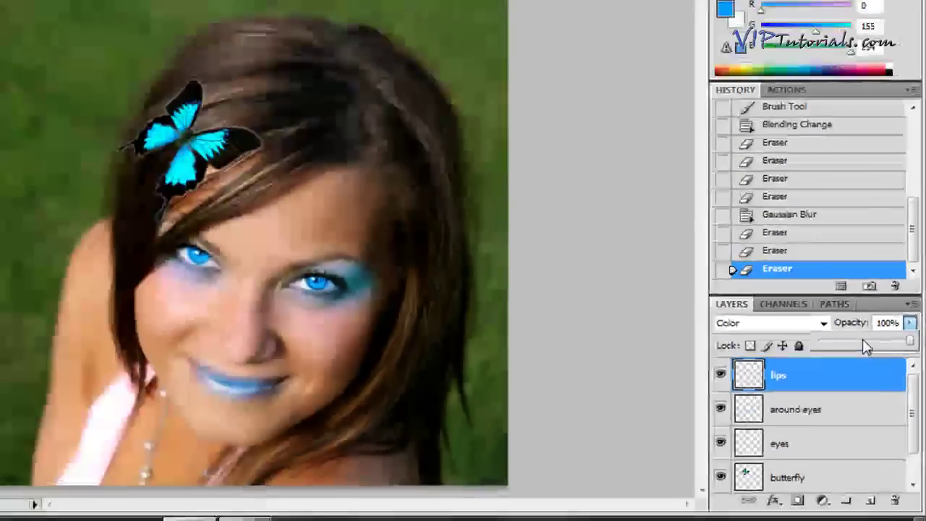
pyautogui.click(740, 224)
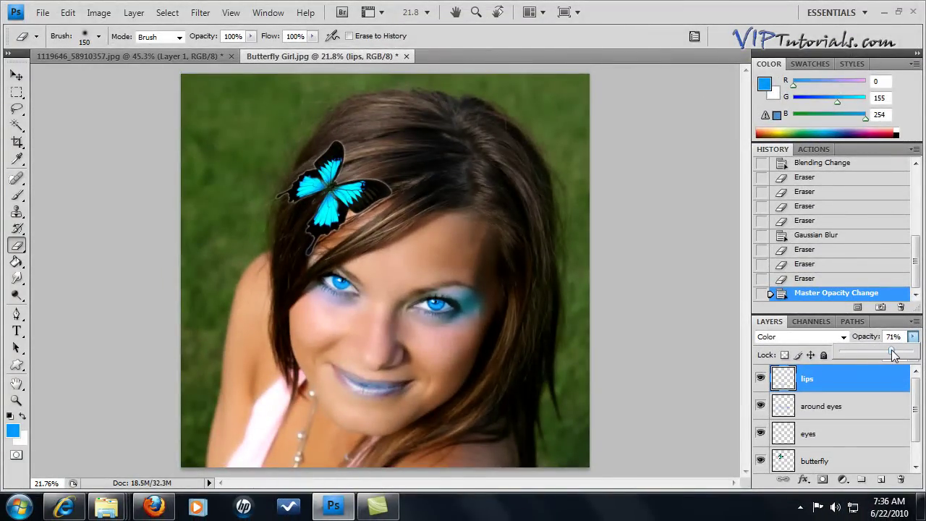
pyautogui.moveTo(894, 354); pyautogui.dragTo(895, 354)
# Toggle the visibility of the lips, around eyes and eyes layers to compare the face with and without the blue coloring
pyautogui.moveTo(915, 413)
pyautogui.mouseDown()
pyautogui.moveTo(916, 442)
pyautogui.moveTo(915, 390)
pyautogui.moveTo(915, 429)
pyautogui.mouseUp()
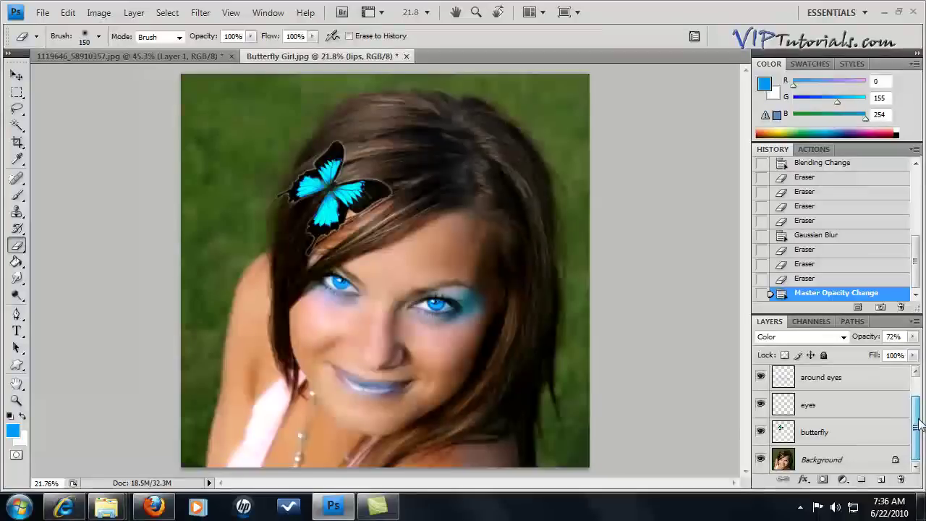
pyautogui.click(760, 405)
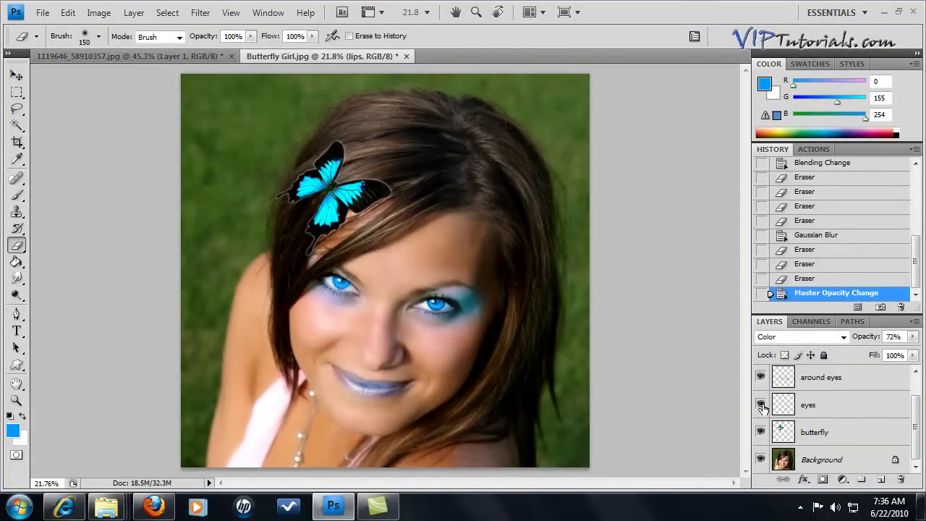
pyautogui.click(761, 377)
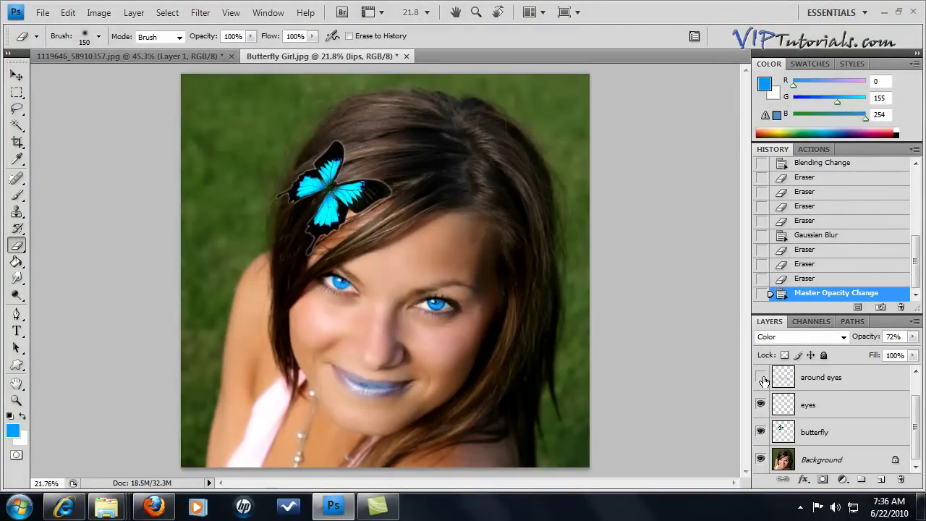
pyautogui.scroll(1, 908, 412)
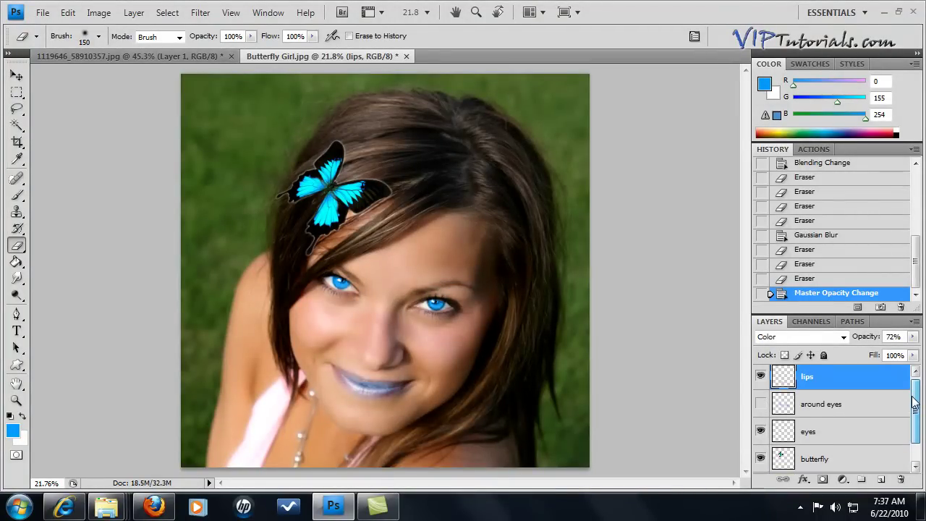
pyautogui.click(761, 405)
pyautogui.moveTo(761, 408); pyautogui.dragTo(760, 469)
pyautogui.click(760, 463)
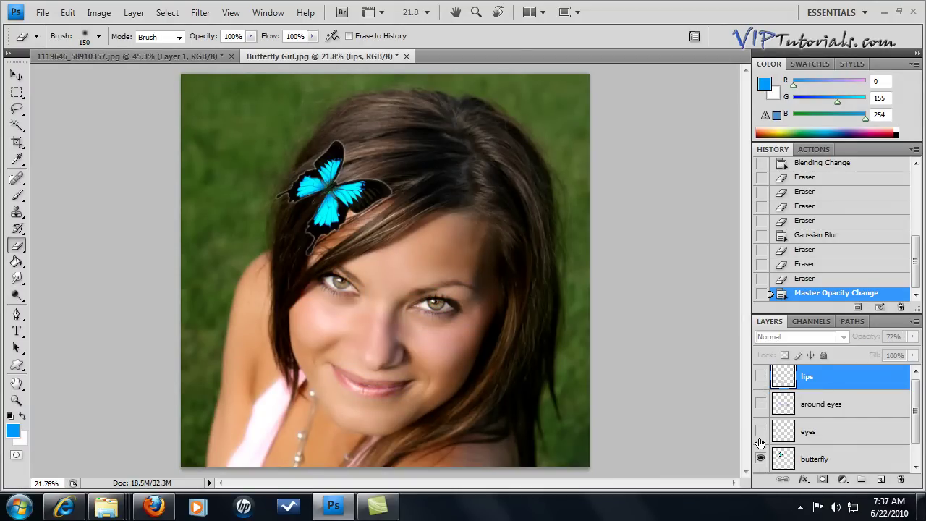
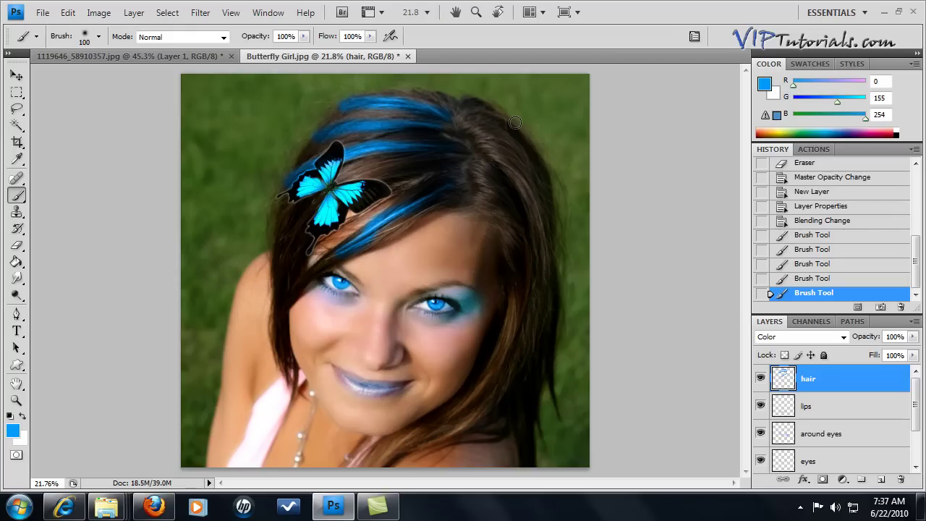
# Paint more blue streaks down the long hair on the side opposite the butterfly, using a 100 px brush on the hair layer
pyautogui.moveTo(518, 134); pyautogui.dragTo(489, 145)
pyautogui.moveTo(529, 177); pyautogui.dragTo(539, 192)
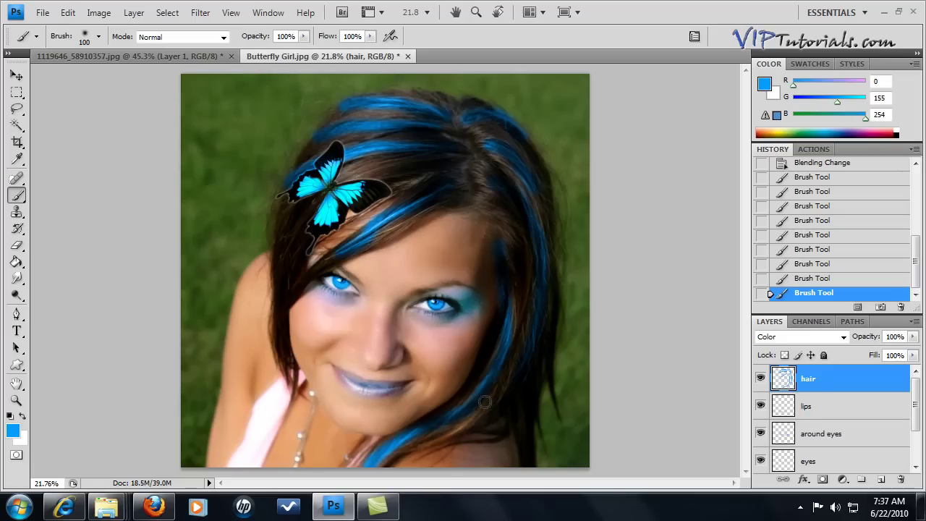
pyautogui.moveTo(459, 430); pyautogui.dragTo(515, 360)
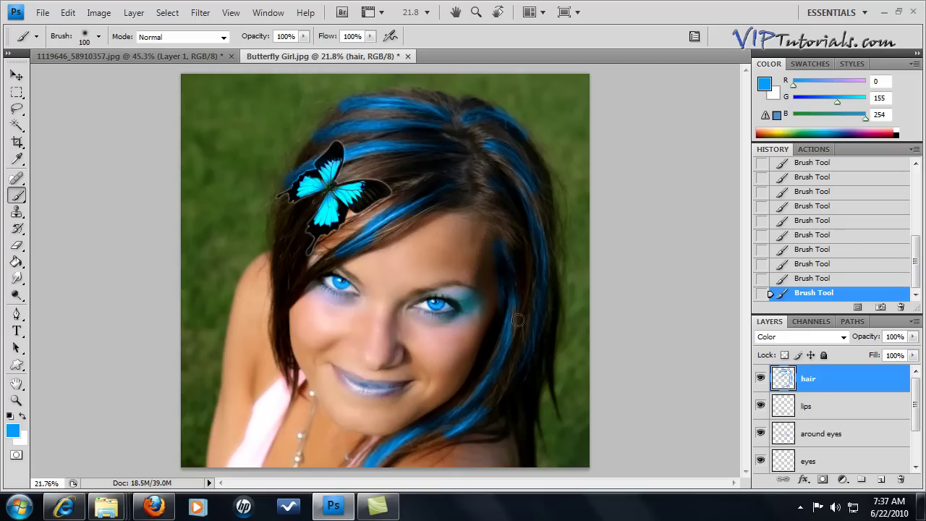
# Erase blue spill along the hair's outer edges and fringe on the hair layer with a 150 px eraser, and reduce the eraser to 90 px
pyautogui.click(17, 245)
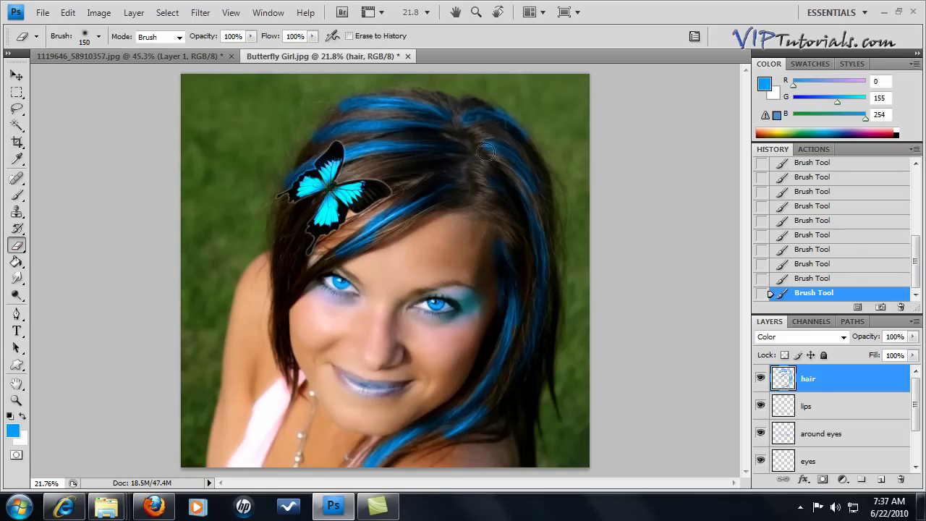
pyautogui.moveTo(337, 96)
pyautogui.mouseDown()
pyautogui.moveTo(349, 94)
pyautogui.moveTo(337, 118)
pyautogui.moveTo(276, 182)
pyautogui.mouseUp()
pyautogui.click(316, 128)
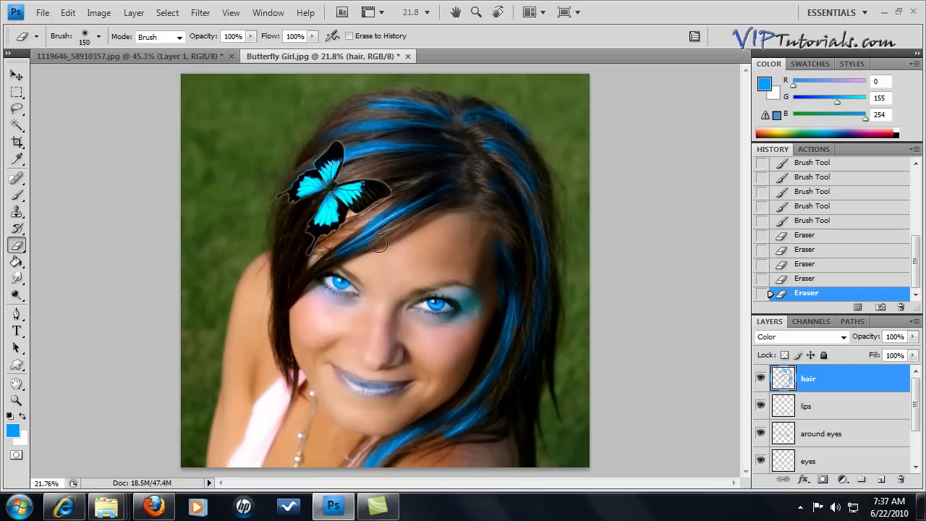
pyautogui.moveTo(321, 281); pyautogui.dragTo(296, 287)
pyautogui.moveTo(384, 197)
pyautogui.mouseDown()
pyautogui.moveTo(350, 229)
pyautogui.moveTo(381, 203)
pyautogui.mouseUp()
pyautogui.moveTo(559, 173); pyautogui.dragTo(527, 149)
pyautogui.moveTo(550, 195); pyautogui.dragTo(555, 208)
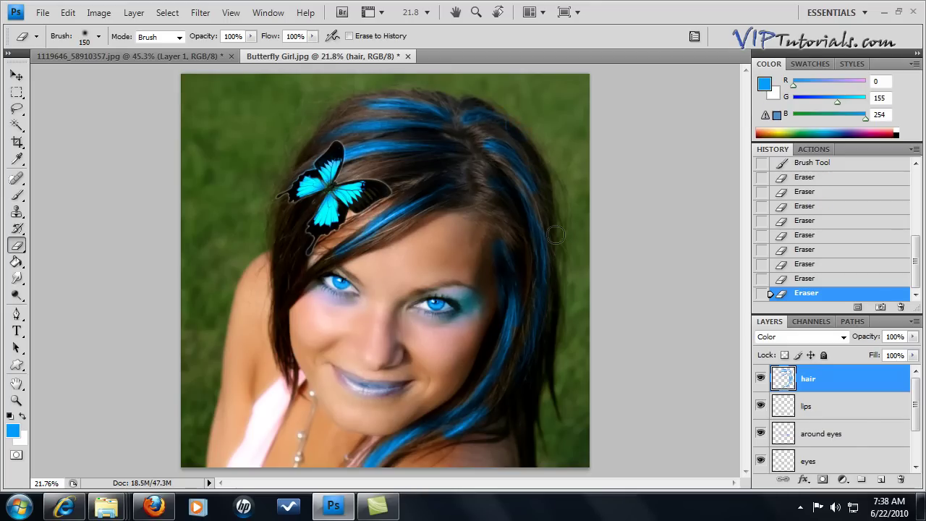
pyautogui.click(562, 375)
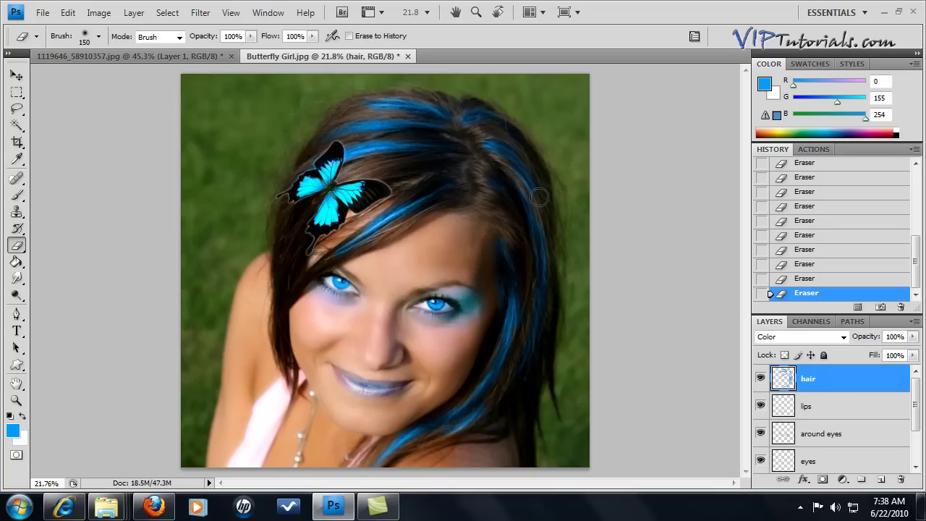
pyautogui.press('[')
pyautogui.press('[')
pyautogui.press('[')
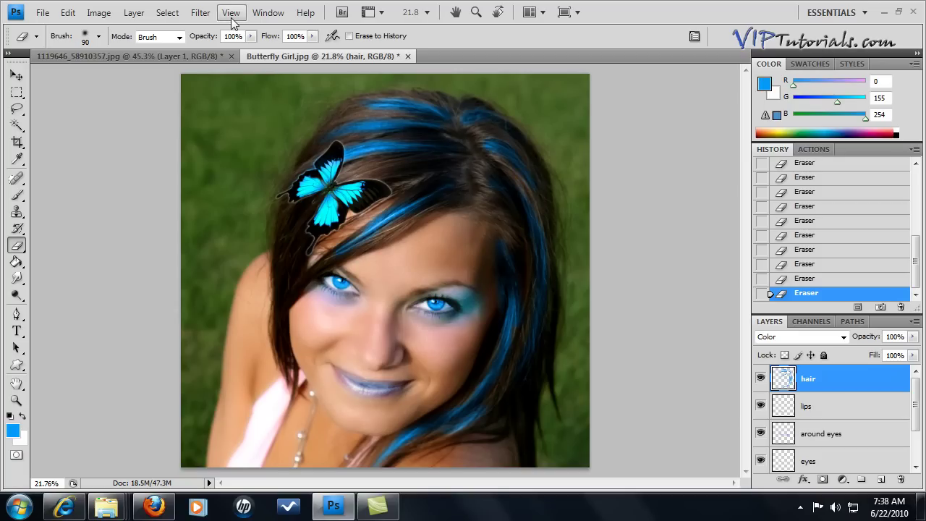
# Apply a Gaussian Blur with a radius of 14.8 pixels to the hair layer
pyautogui.click(201, 13)
pyautogui.moveTo(241, 137)
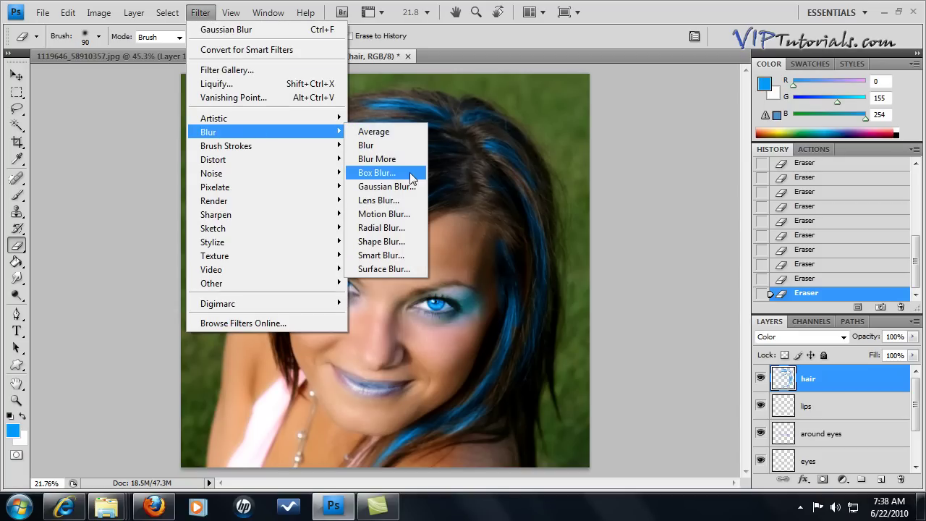
pyautogui.click(402, 186)
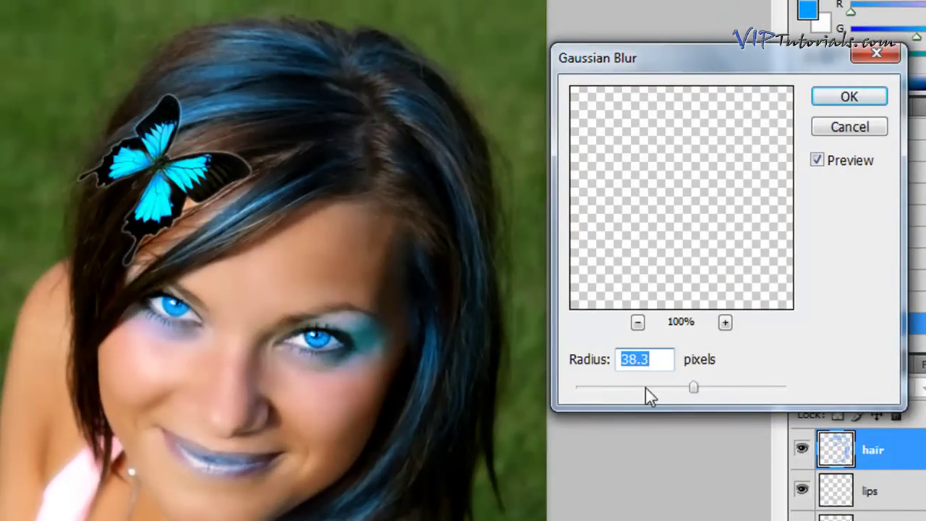
pyautogui.moveTo(645, 386)
pyautogui.mouseDown()
pyautogui.moveTo(633, 384)
pyautogui.moveTo(654, 385)
pyautogui.mouseUp()
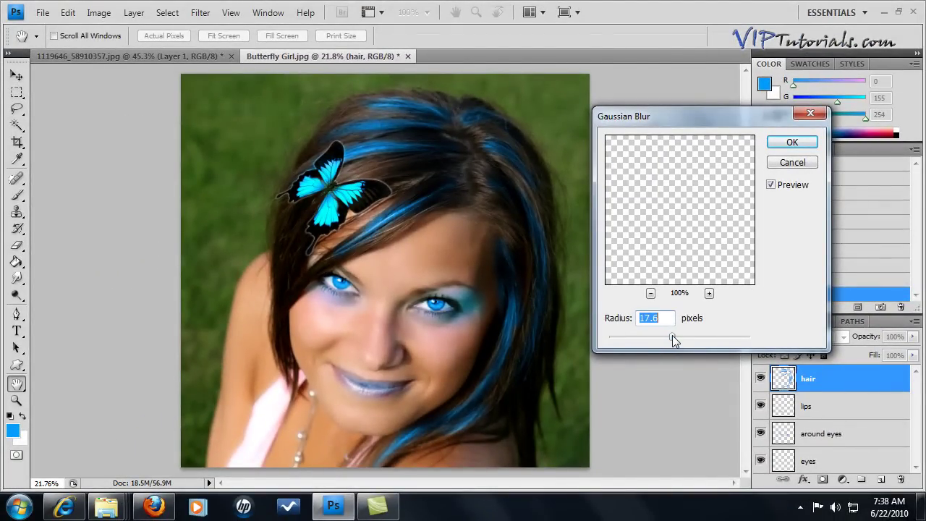
pyautogui.moveTo(672, 341); pyautogui.dragTo(670, 337)
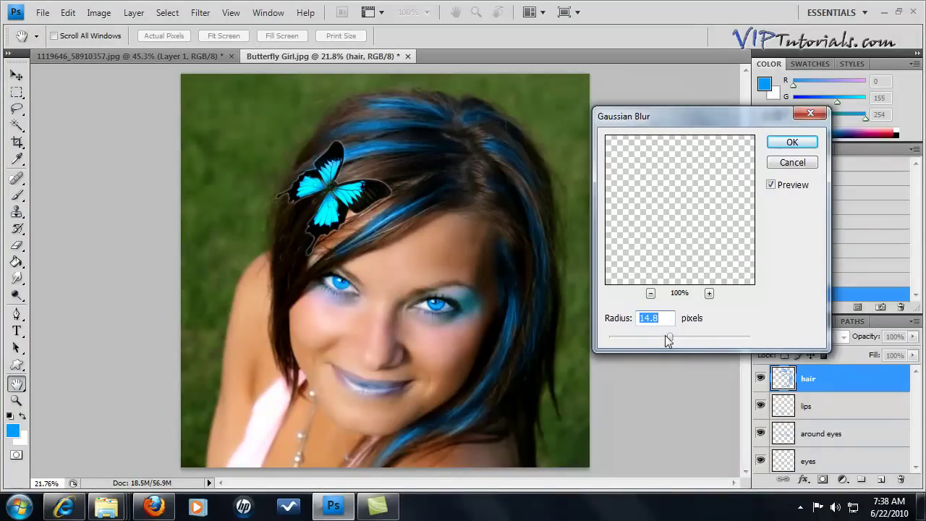
pyautogui.click(793, 143)
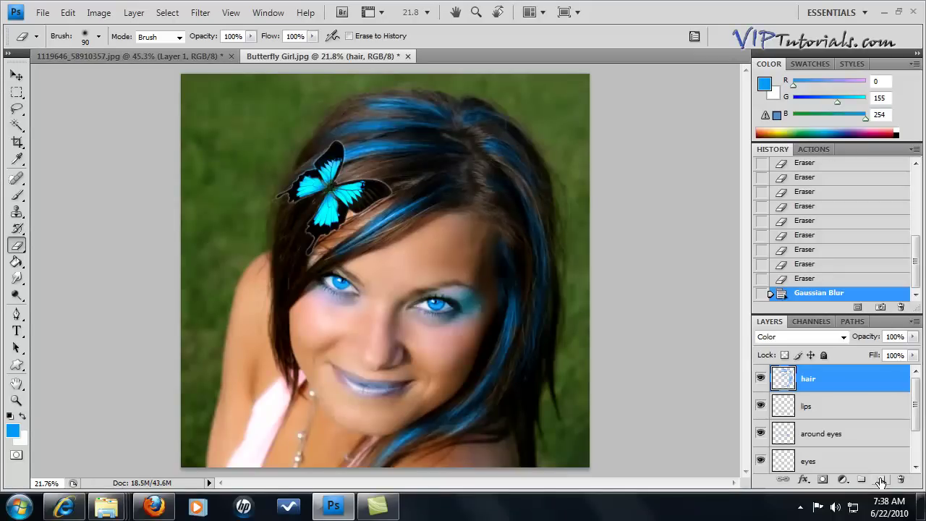
# Select the green grass around the girl on the Background layer using the Magic Wand with a tolerance of 25
pyautogui.click(17, 127)
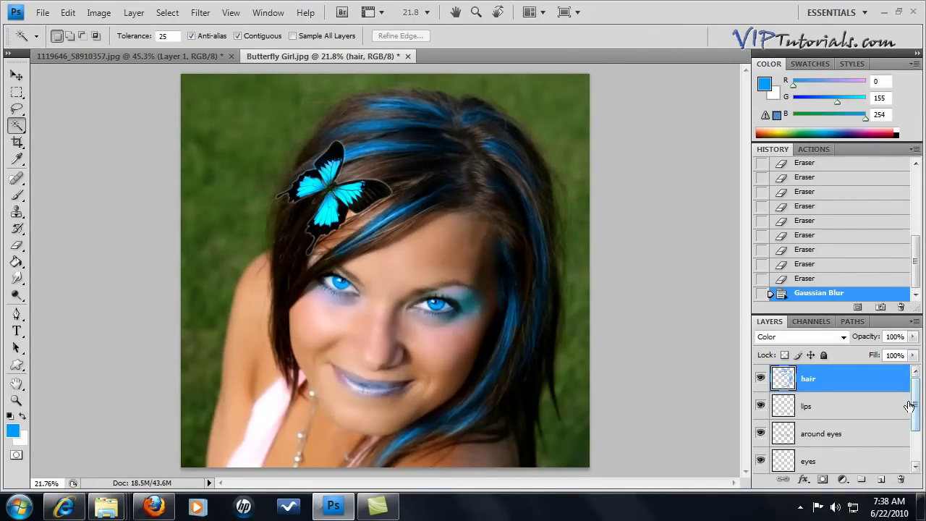
pyautogui.moveTo(917, 407); pyautogui.dragTo(916, 446)
pyautogui.click(811, 462)
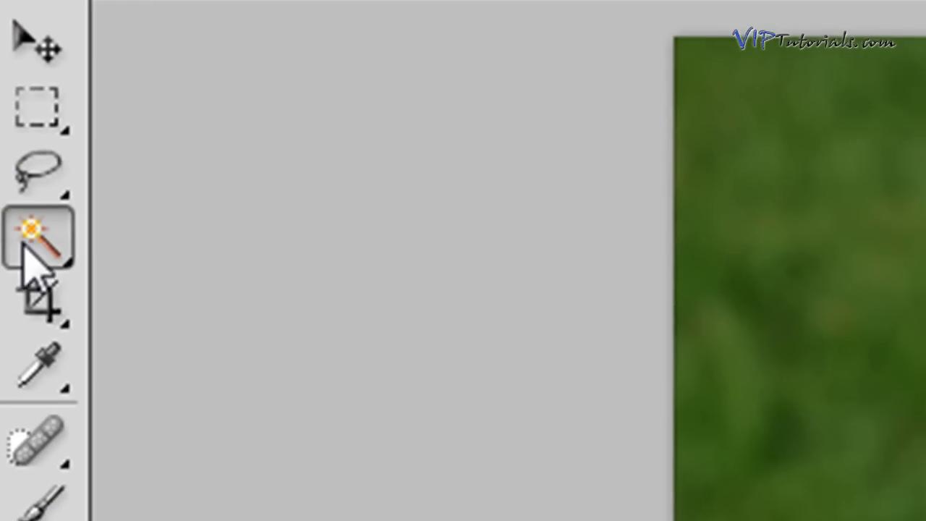
pyautogui.rightClick(29, 246)
pyautogui.click(311, 293)
pyautogui.click(831, 216)
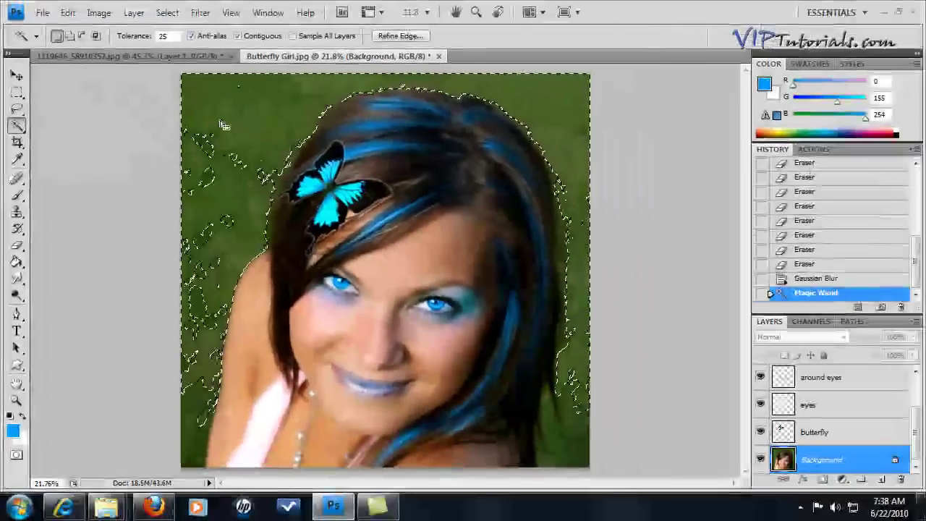
# Add the unselected grass patches beside the hair and in the lower corners to the Magic Wand selection
pyautogui.keyDown('shift'); pyautogui.click(217, 145); pyautogui.keyUp('shift')
pyautogui.keyDown('shift'); pyautogui.click(209, 156); pyautogui.keyUp('shift')
pyautogui.click(194, 434)
pyautogui.click(199, 452)
pyautogui.click(569, 441)
pyautogui.click(576, 461)
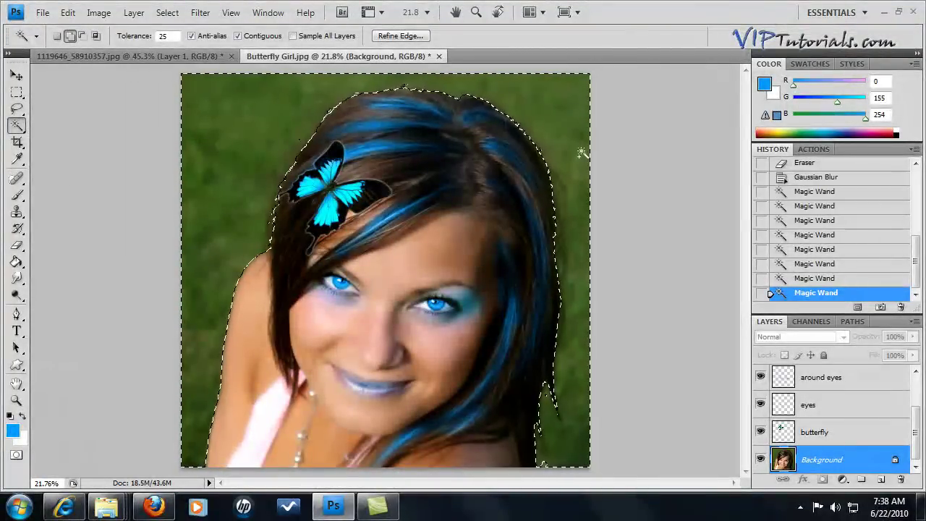
pyautogui.click(566, 116)
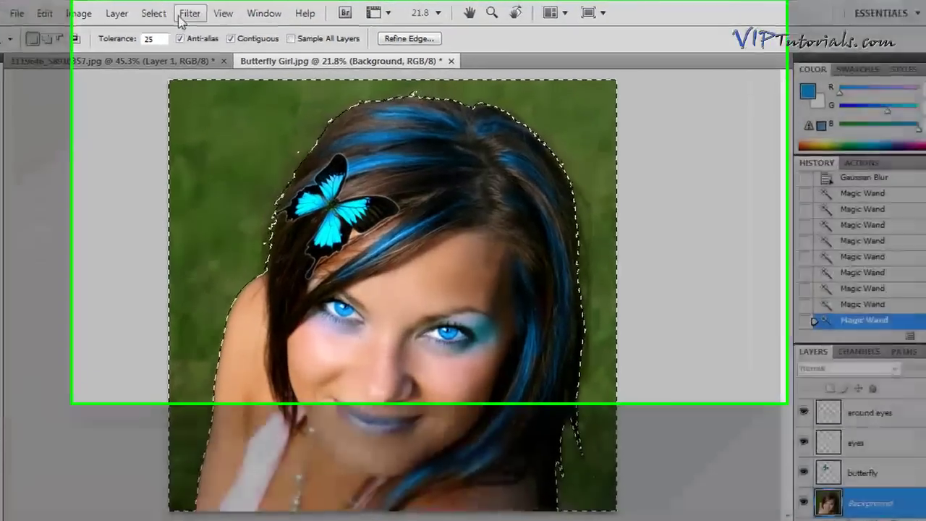
# Feather the grass background selection with a radius of 10 pixels
pyautogui.click(181, 16)
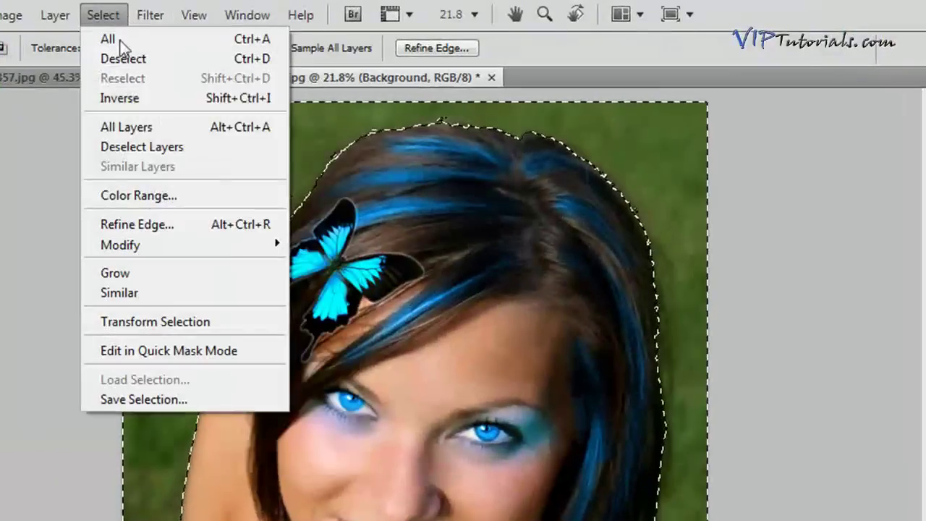
pyautogui.moveTo(144, 246)
pyautogui.click(391, 323)
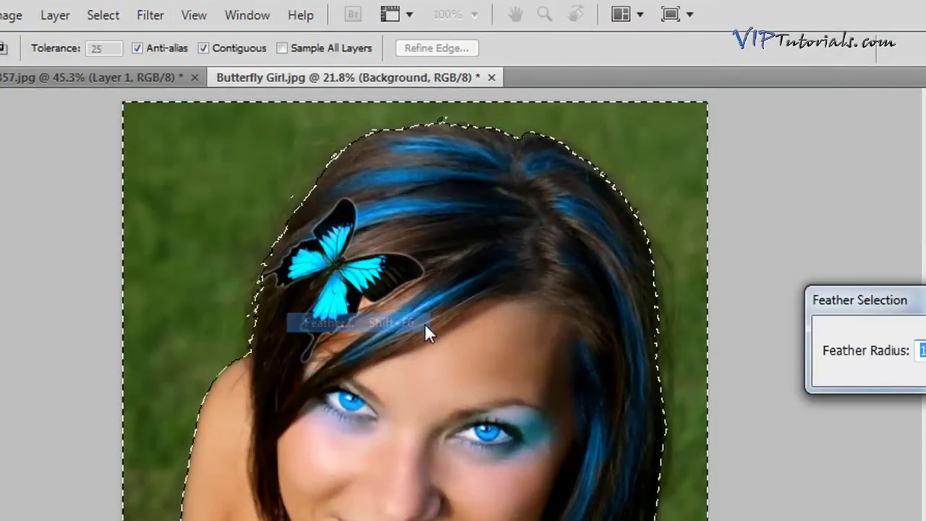
pyautogui.moveTo(892, 309); pyautogui.dragTo(520, 318)
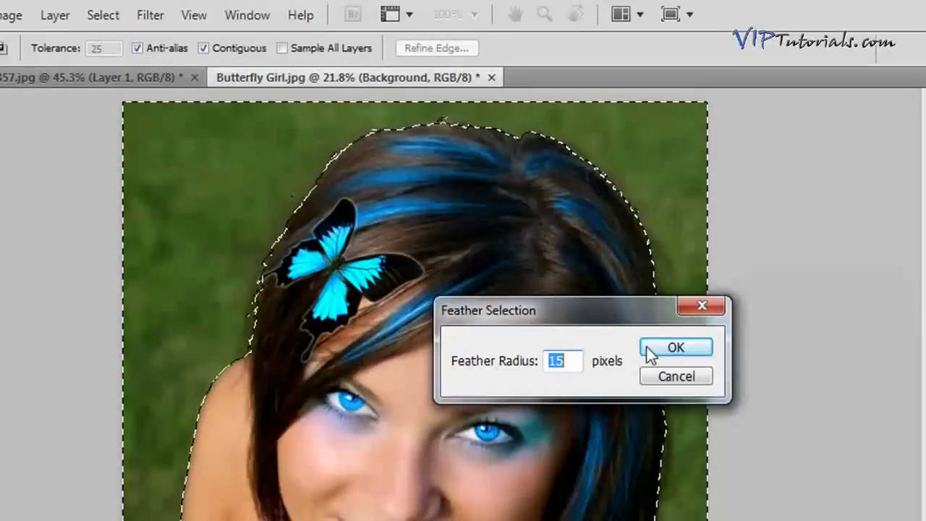
pyautogui.write('10')
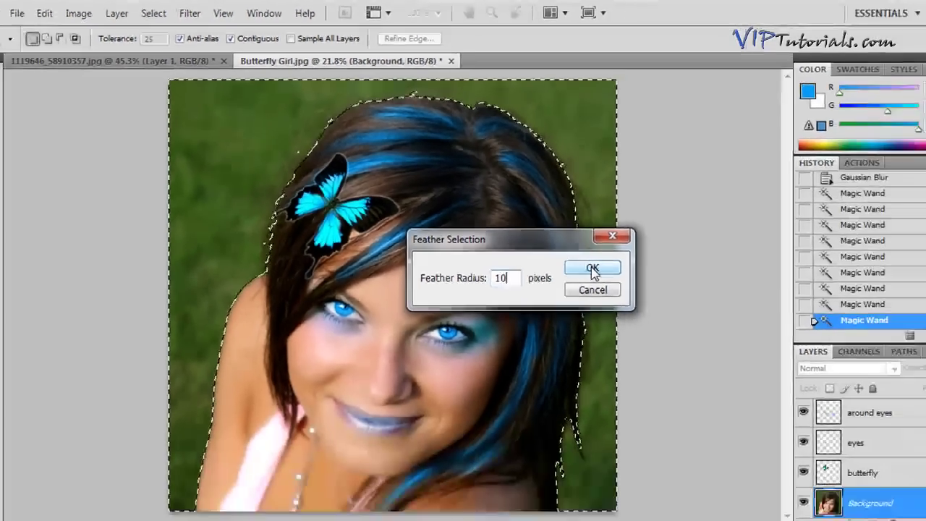
pyautogui.click(592, 269)
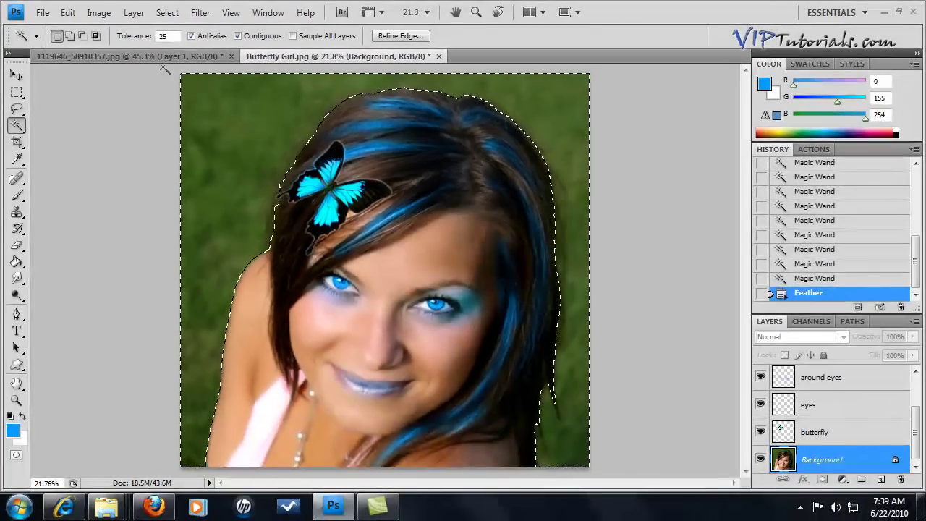
# Recolour the selected grass background using Hue/Saturation with hue +124 and saturation -57, and clear the selection
pyautogui.click(99, 13)
pyautogui.moveTo(181, 50)
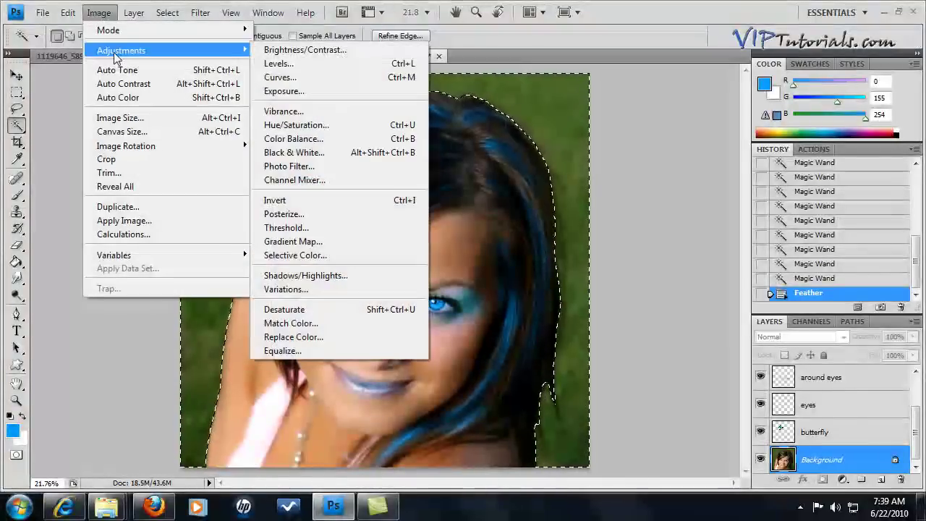
pyautogui.click(301, 125)
pyautogui.moveTo(617, 83); pyautogui.dragTo(691, 92)
pyautogui.moveTo(696, 181); pyautogui.dragTo(747, 180)
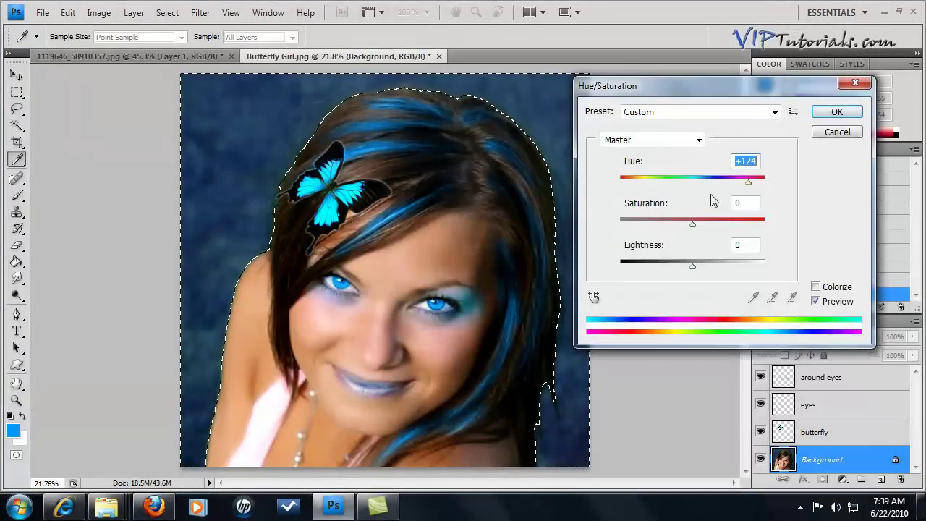
pyautogui.moveTo(693, 228); pyautogui.dragTo(667, 229)
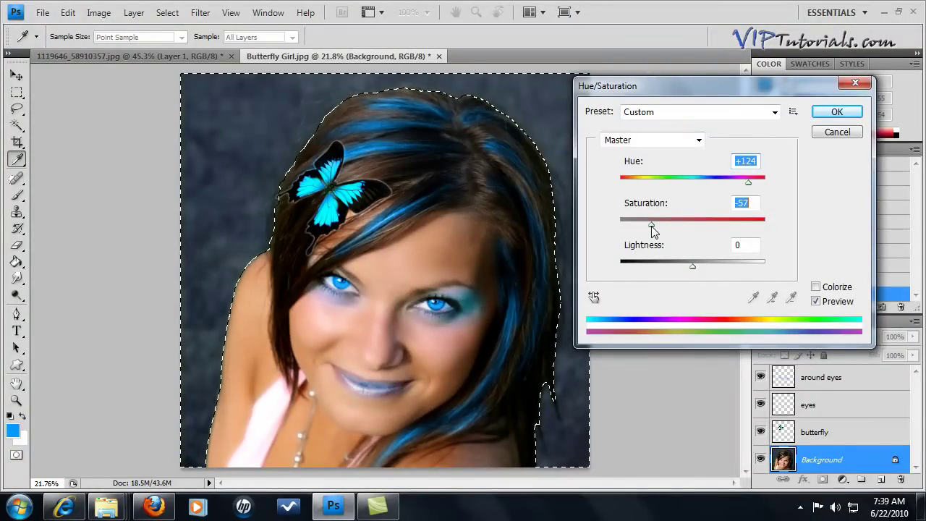
pyautogui.click(837, 112)
pyautogui.hotkey('ctrl', 'd')
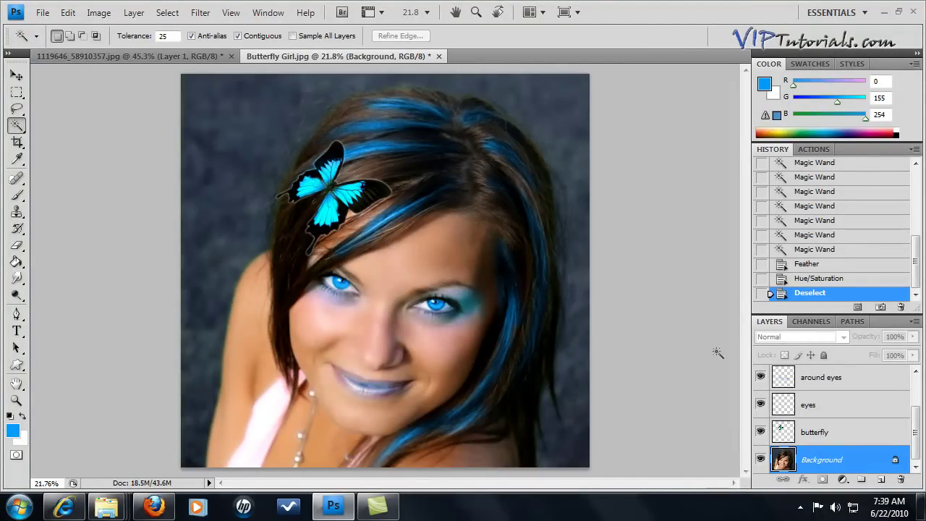
# Select the hair layer and toggle its visibility off and on to compare the portrait with and without the streaks
pyautogui.click(915, 394)
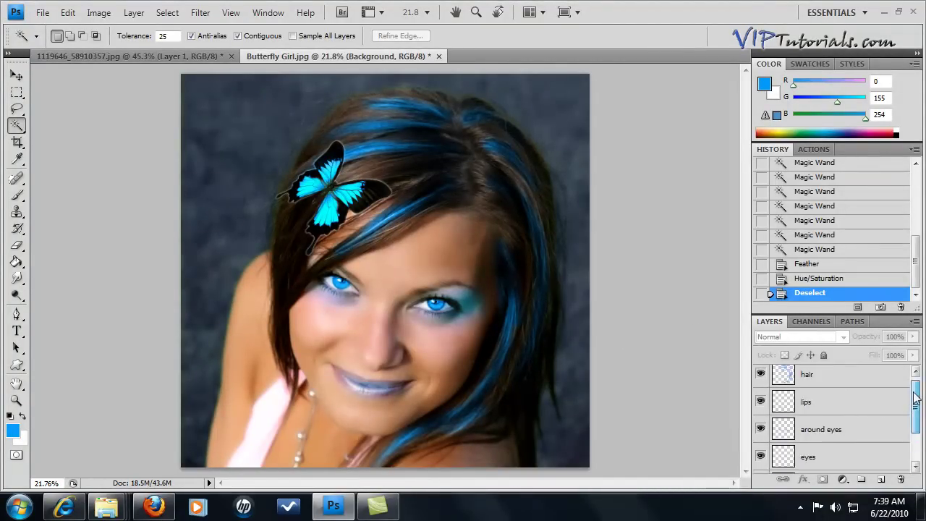
pyautogui.click(851, 388)
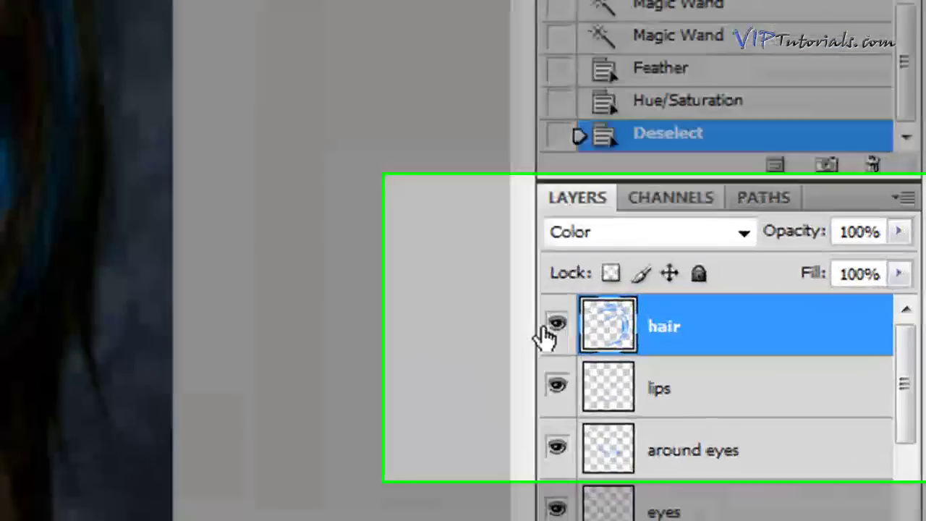
pyautogui.click(761, 377)
pyautogui.click(295, 257)
pyautogui.click(294, 257)
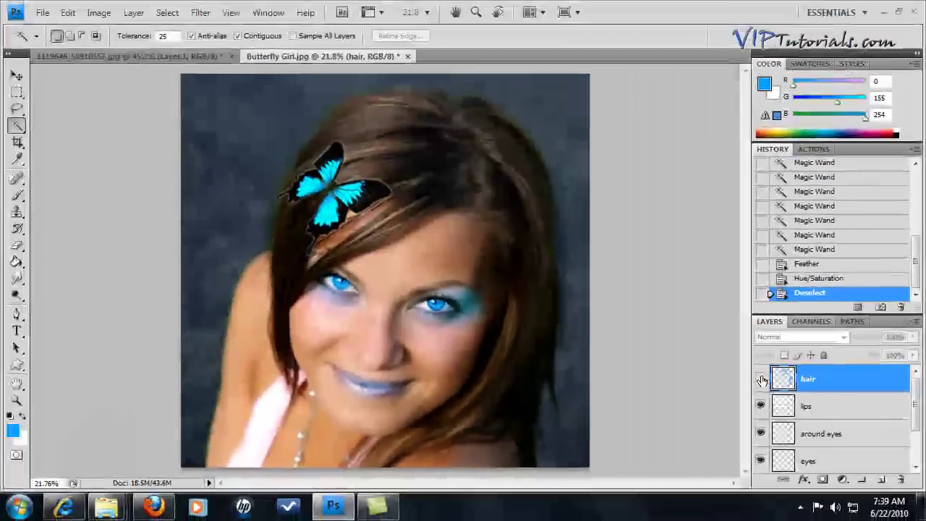
pyautogui.click(429, 295)
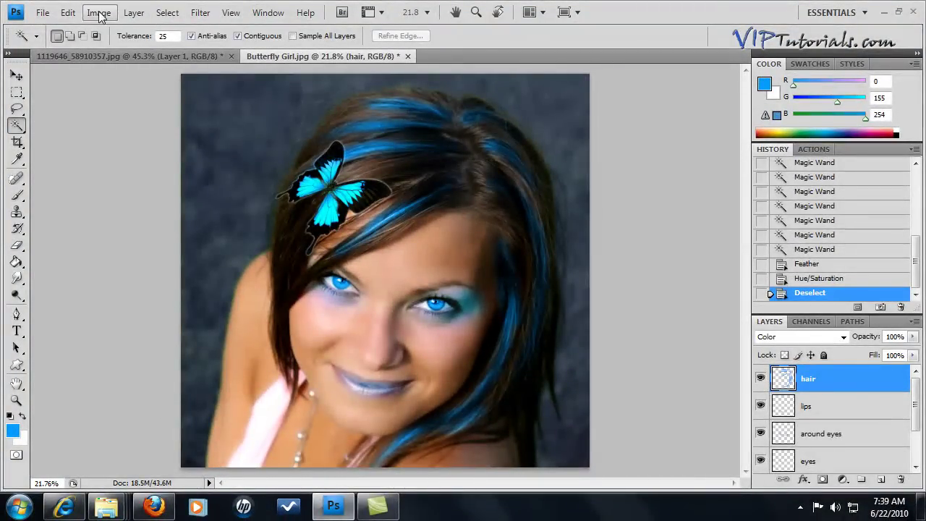
# Try hue shifts of -180 and +141 on the hair layer's streaks with Hue/Saturation, and discard the adjustment
pyautogui.click(100, 16)
pyautogui.moveTo(121, 49)
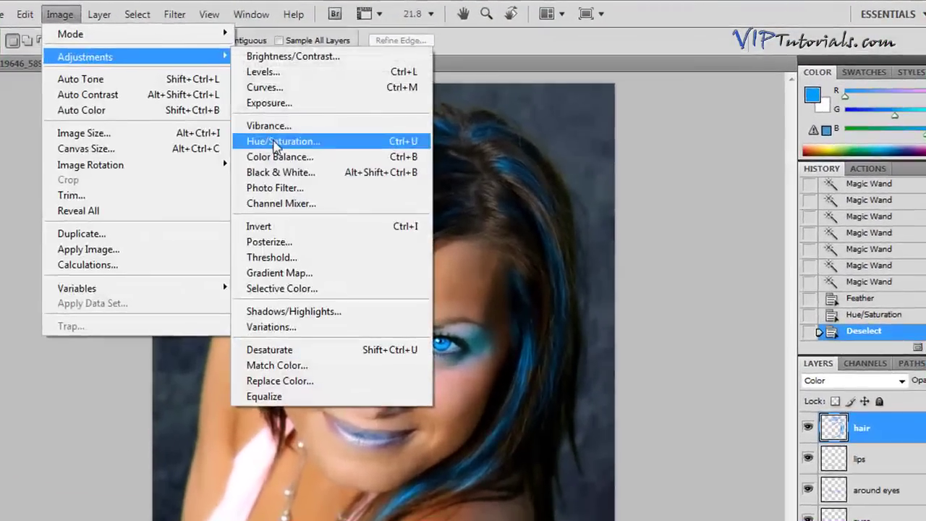
pyautogui.click(275, 145)
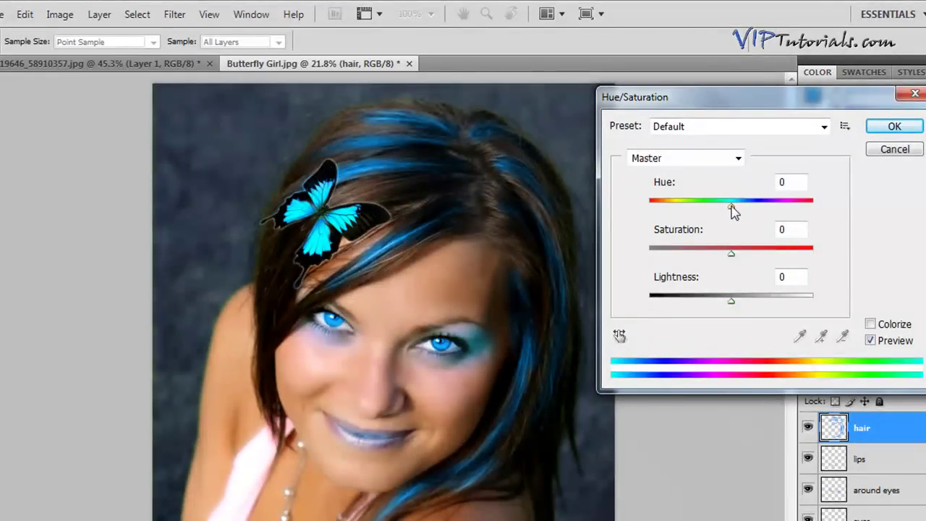
pyautogui.moveTo(731, 209); pyautogui.dragTo(650, 212)
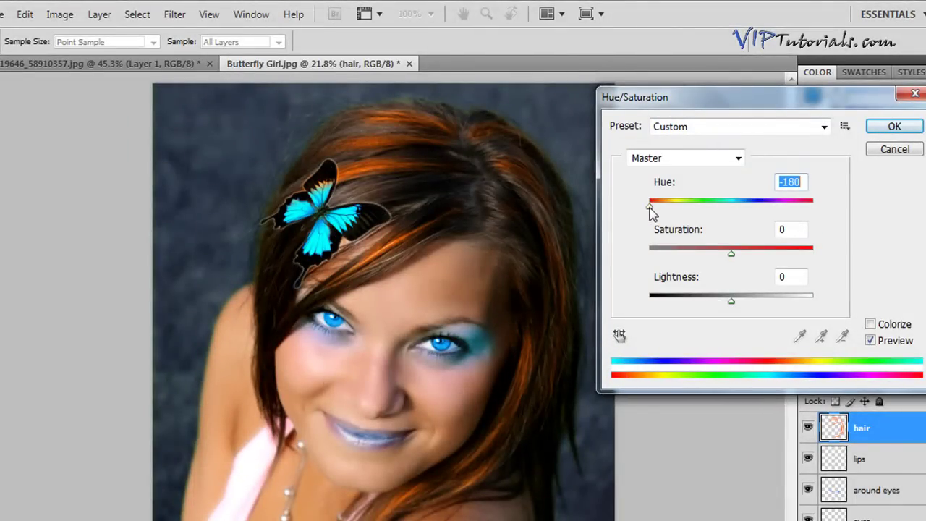
pyautogui.moveTo(650, 206); pyautogui.dragTo(800, 206)
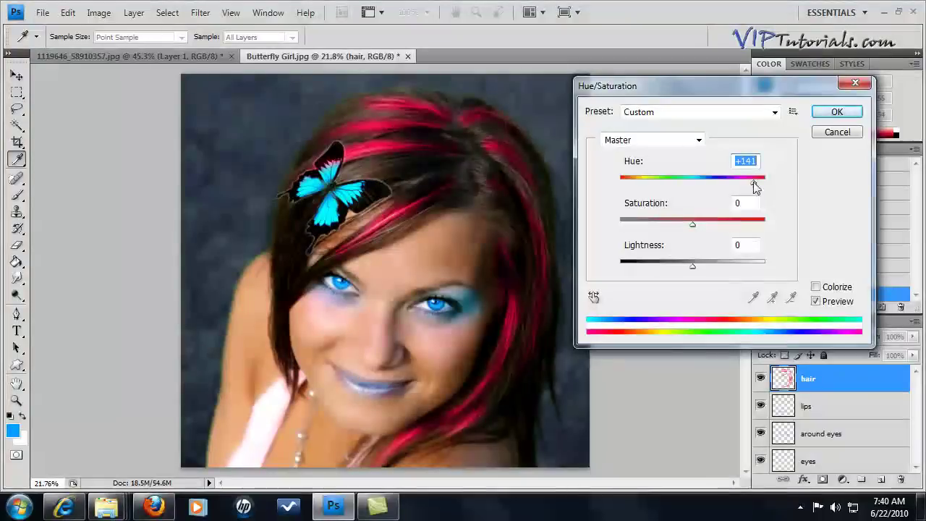
pyautogui.press('Return')
pyautogui.hotkey('ctrl', 'd')
pyautogui.hotkey('shift', 'alt', 'BackSpace')
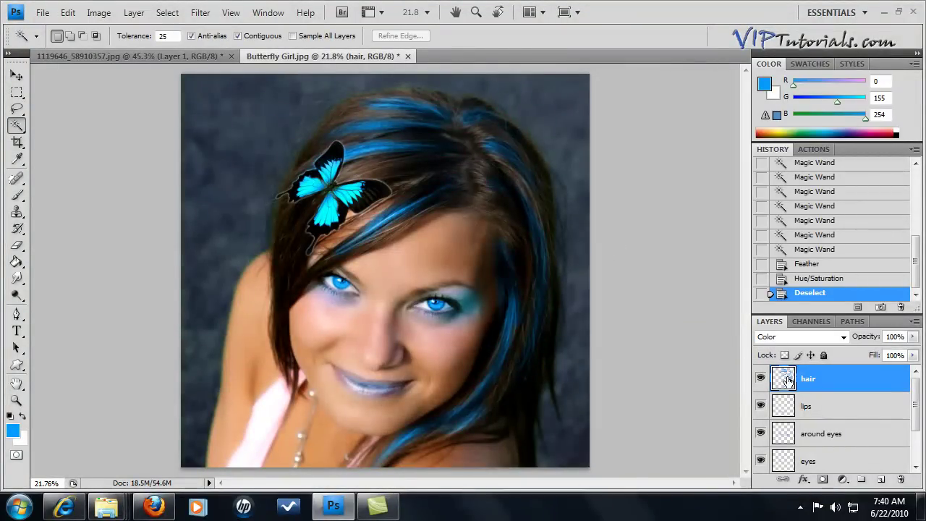
pyautogui.moveTo(916, 406)
pyautogui.mouseDown()
pyautogui.moveTo(917, 445)
pyautogui.moveTo(916, 392)
pyautogui.mouseUp()
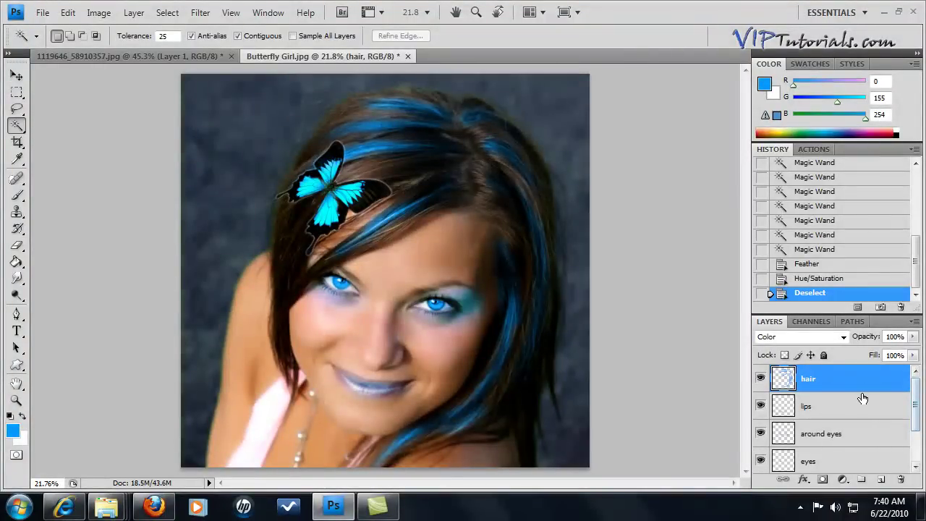